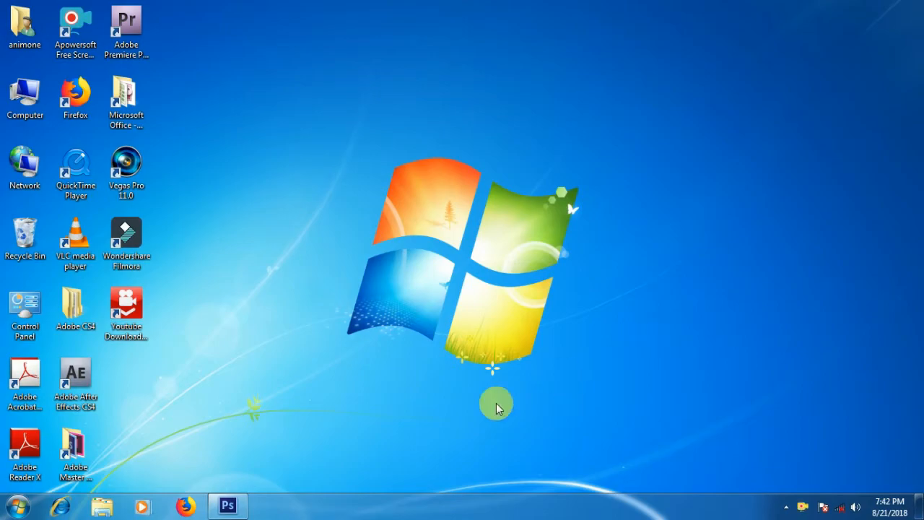
Switch to Adobe Photoshop
left_click(228, 505)
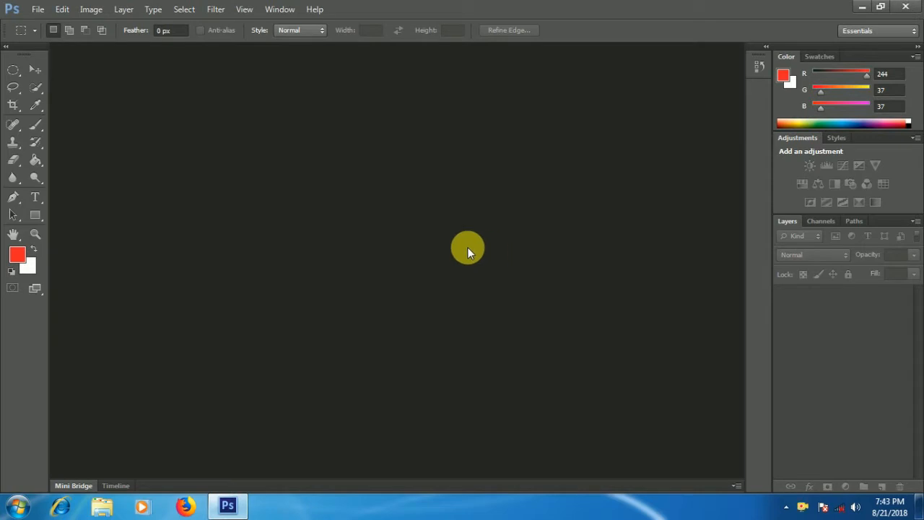
left_click(124, 10)
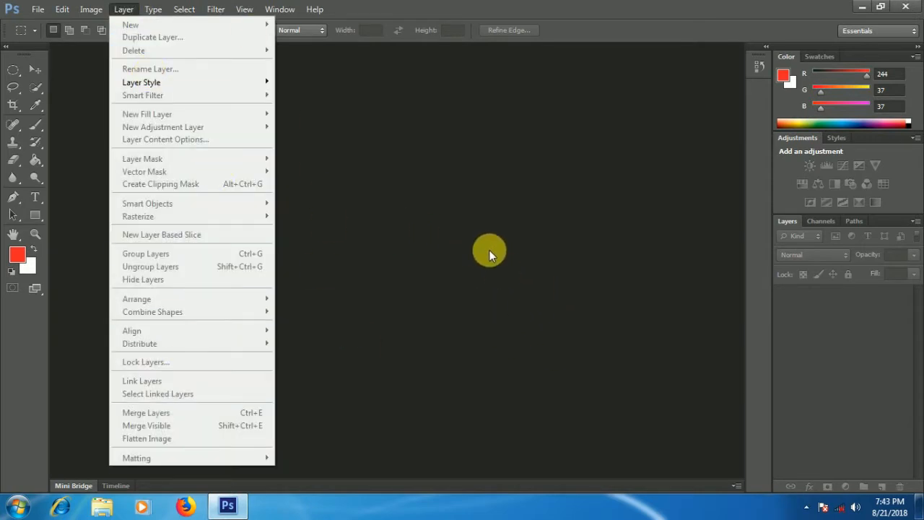
left_click(491, 248)
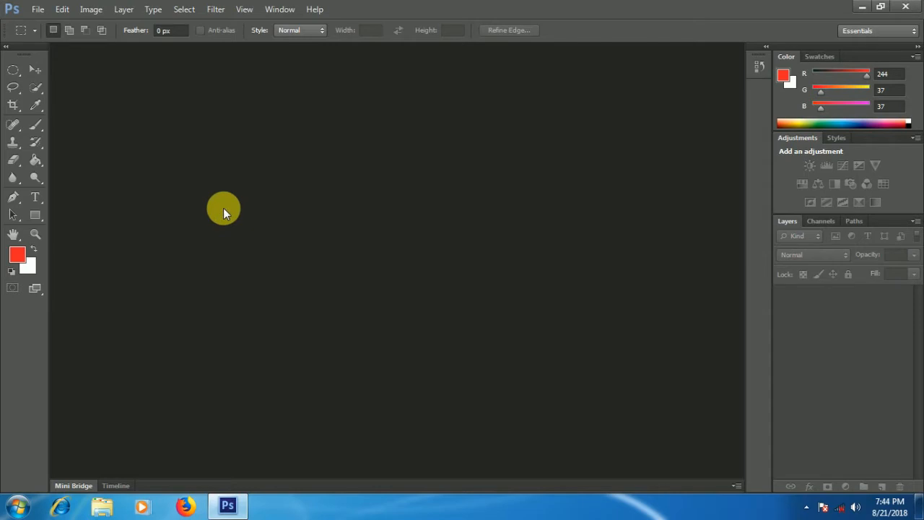
Start a new document and set its width to 450 and its height to 350
left_click(38, 9)
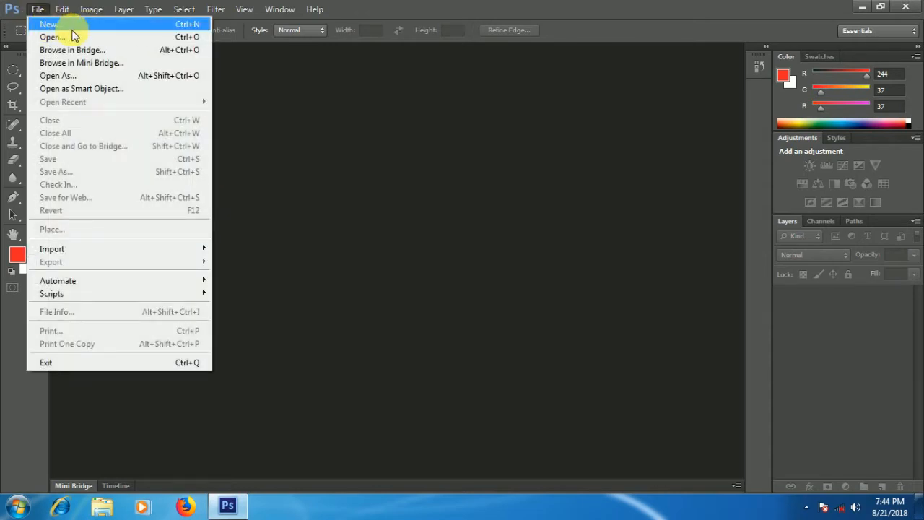
left_click(89, 23)
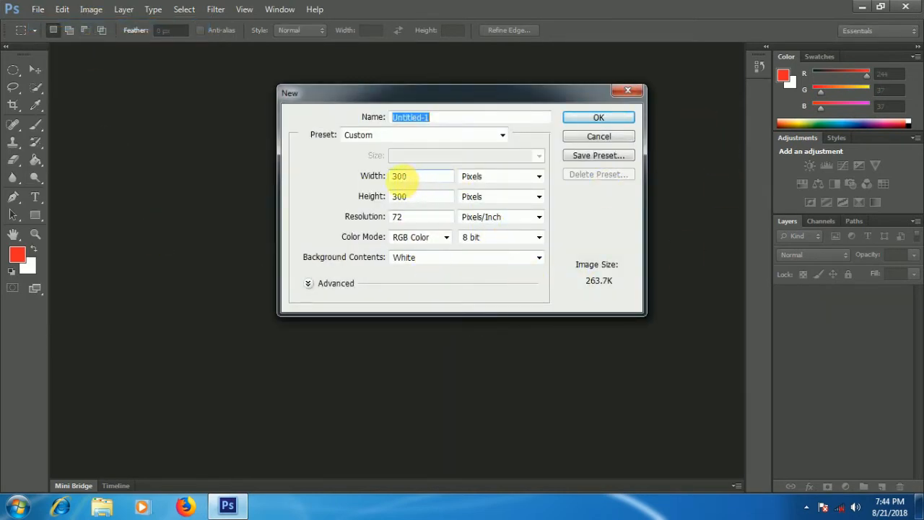
double_click(404, 177)
type("350")
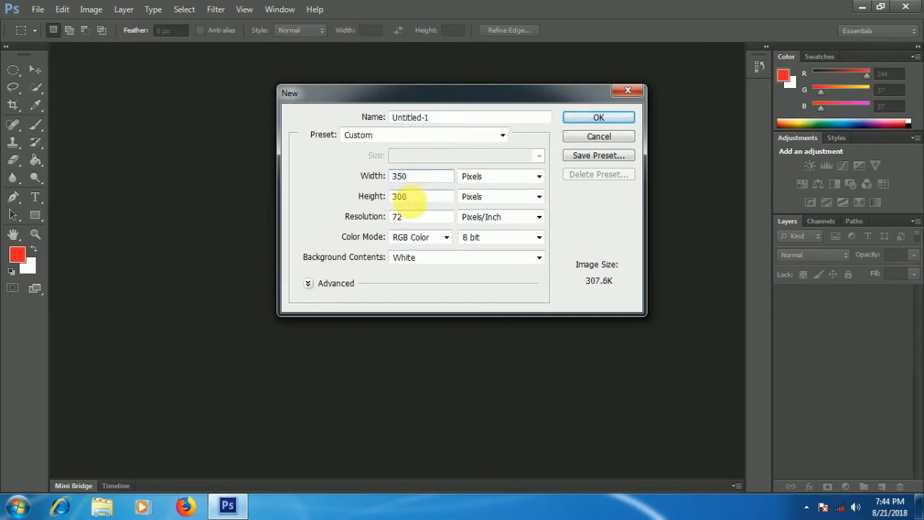
double_click(401, 199)
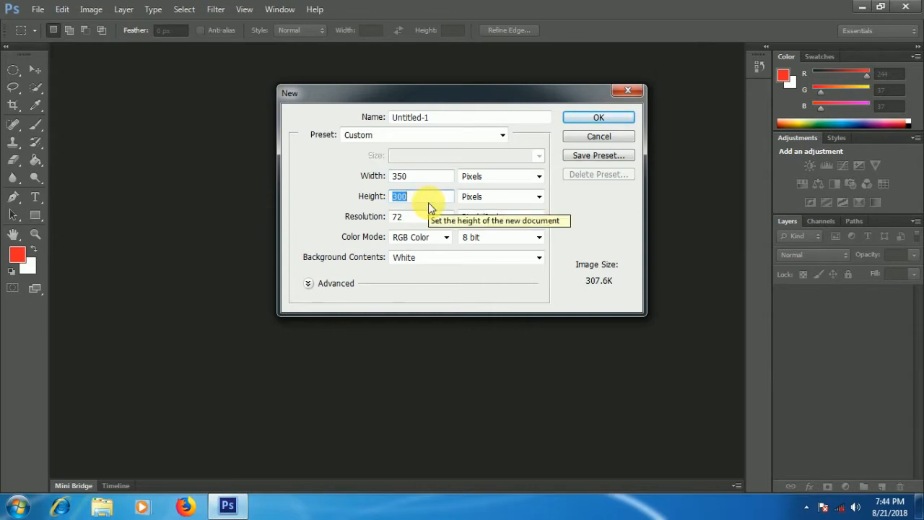
type("350")
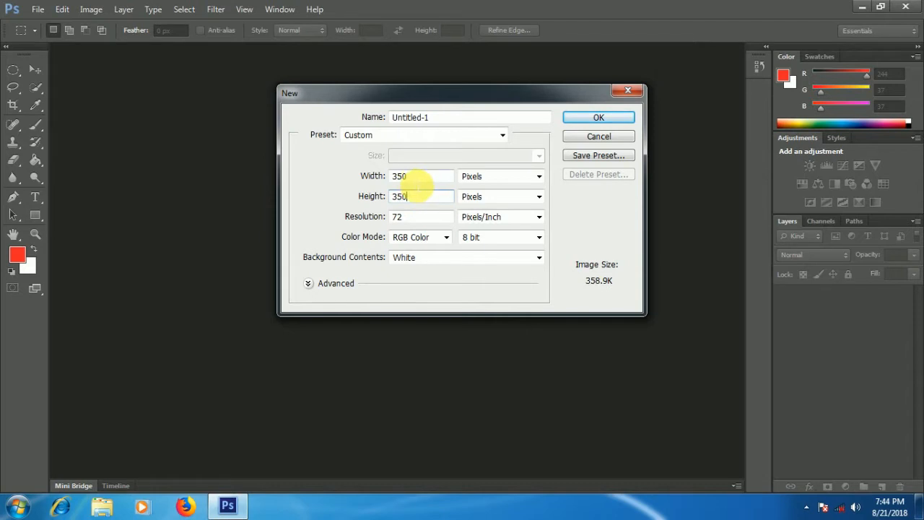
double_click(403, 178)
type("450")
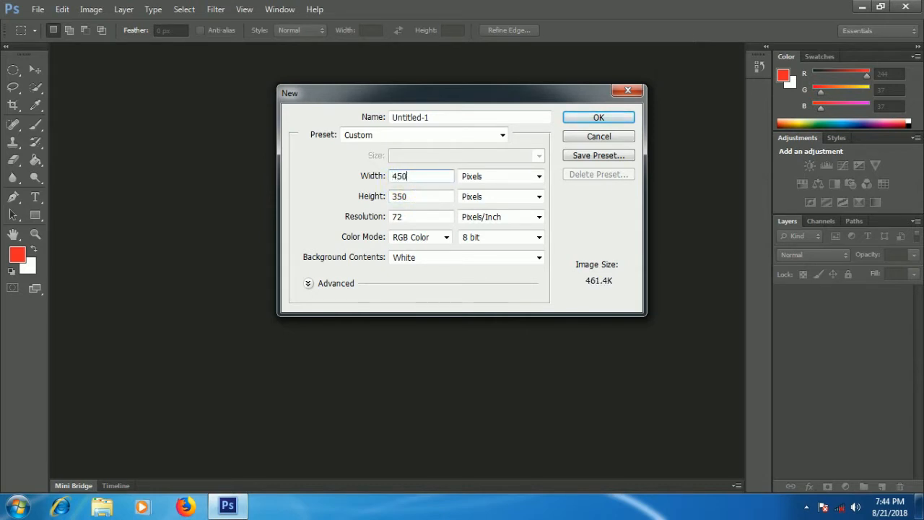
Keep Pixels as the width unit and White as the background contents, and create the document
left_click(538, 178)
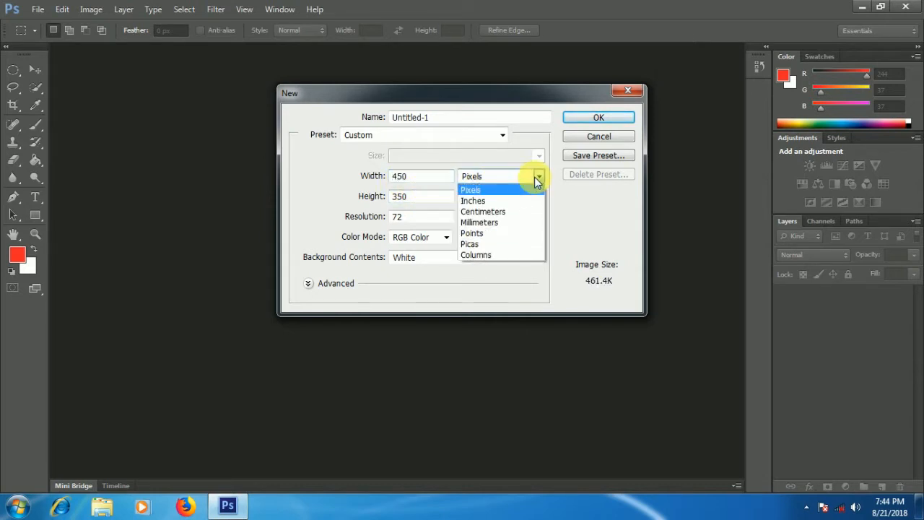
left_click(496, 190)
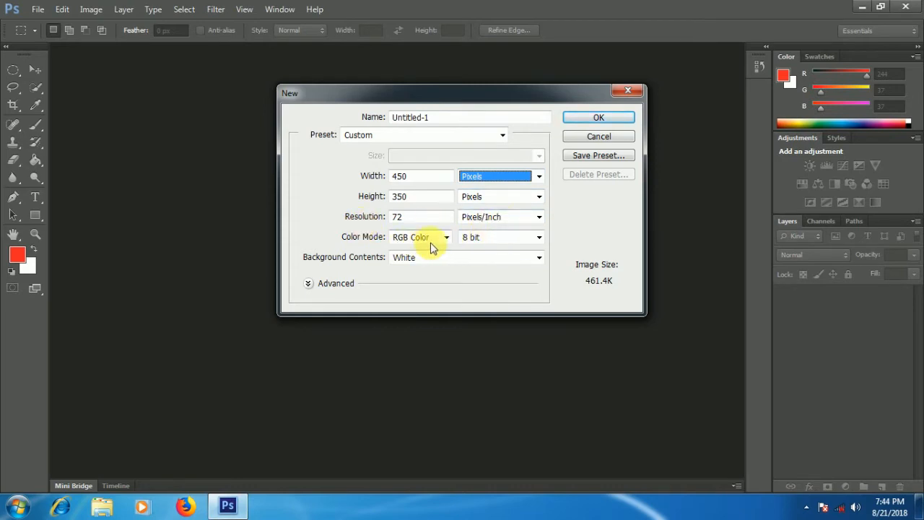
left_click(539, 258)
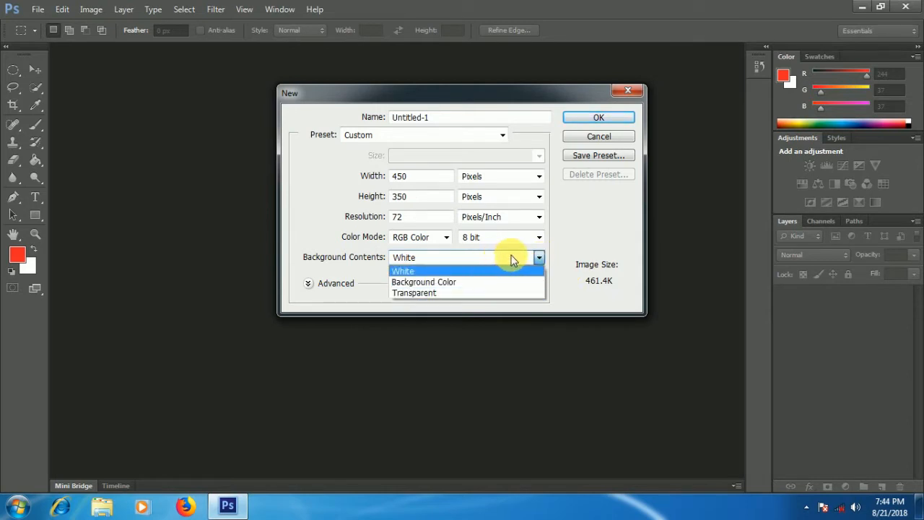
left_click(514, 261)
left_click(585, 118)
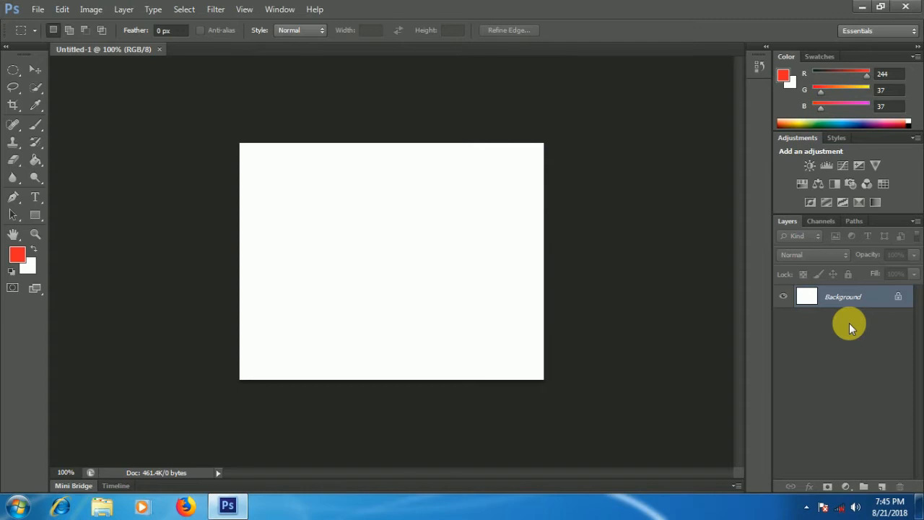
Add a blank layer with the default name and, above it, another new layer named sun
key("ctrl+shift+alt+n")
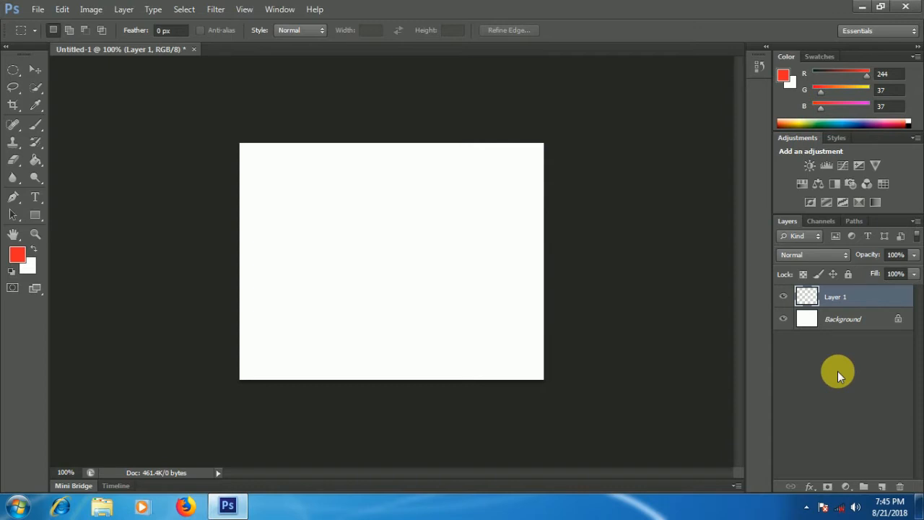
key("ctrl+shift+n")
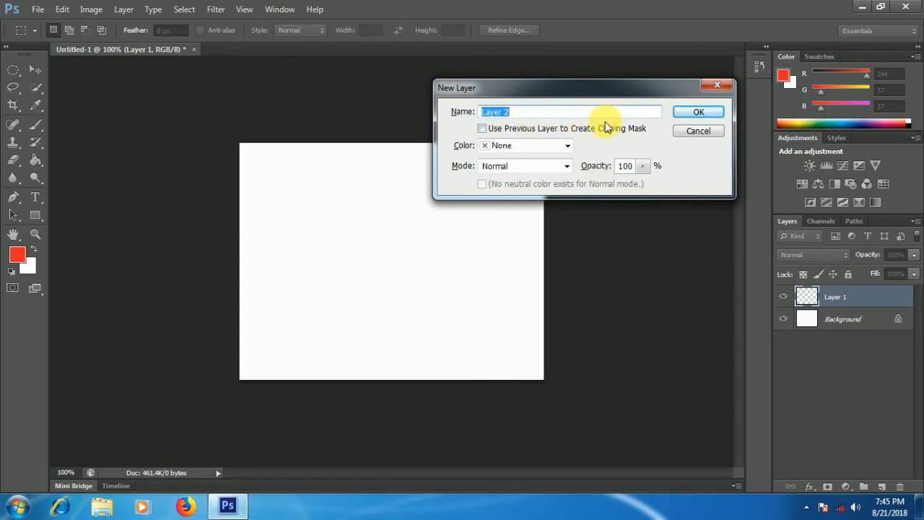
type("sun")
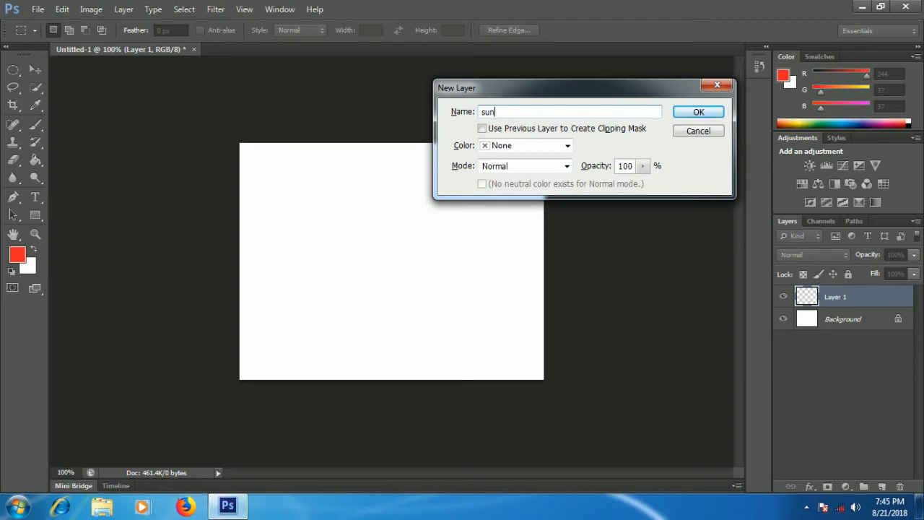
left_click(698, 112)
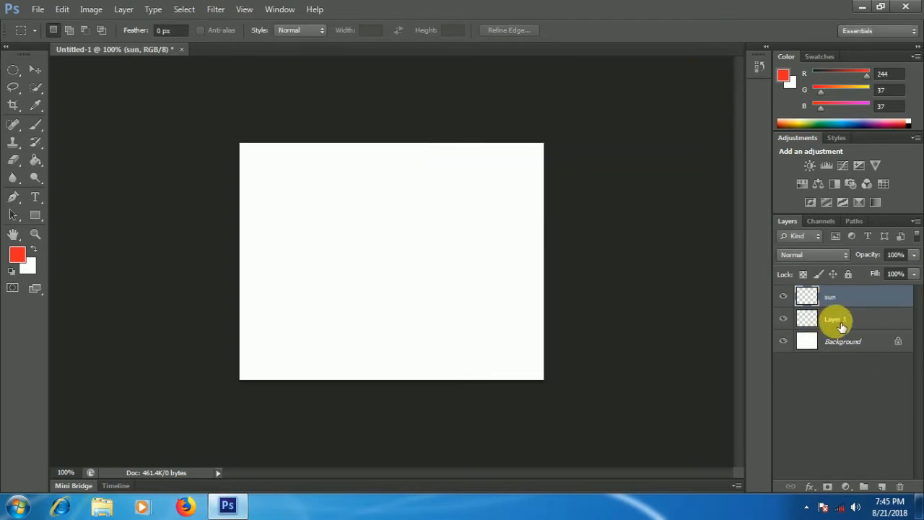
Rename the blank layer between sun and Background as river
left_click(840, 325)
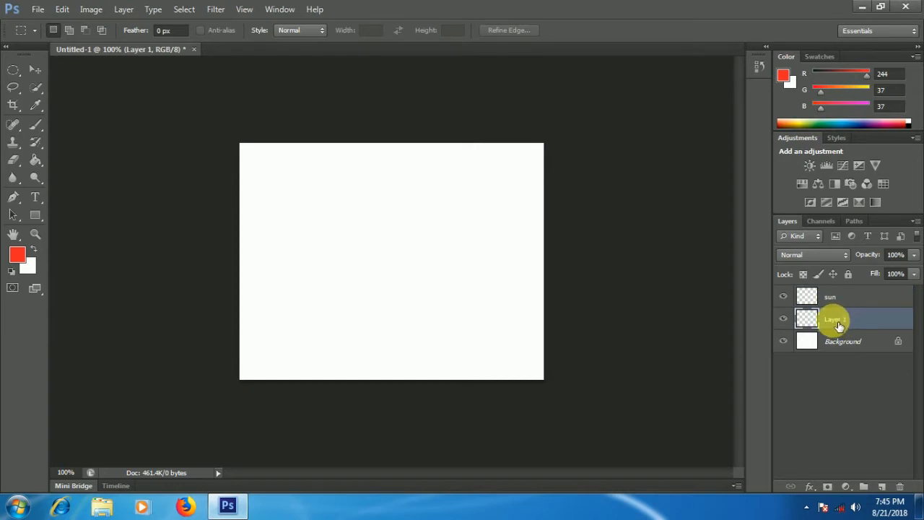
double_click(836, 321)
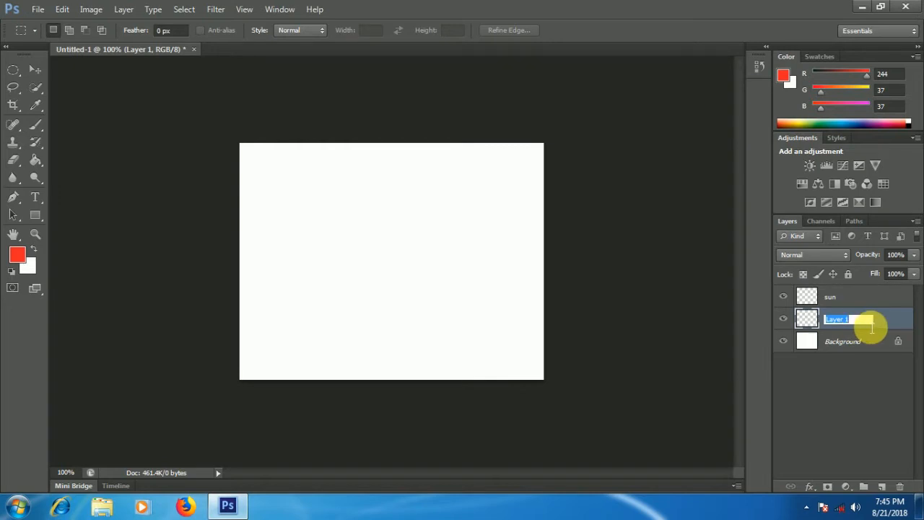
type("river")
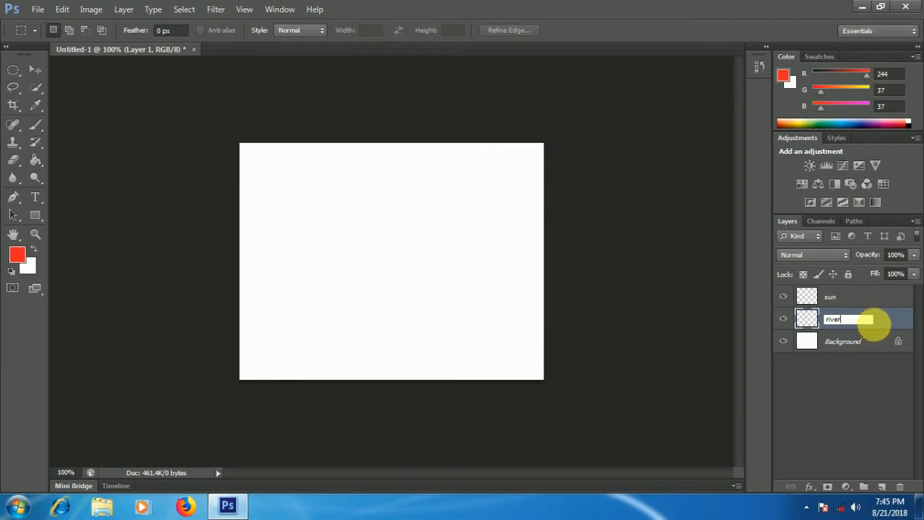
left_click(867, 293)
On the sun layer, make a rectangular marquee selection about a third of the canvas wide in the canvas's upper-left area
left_click(867, 293)
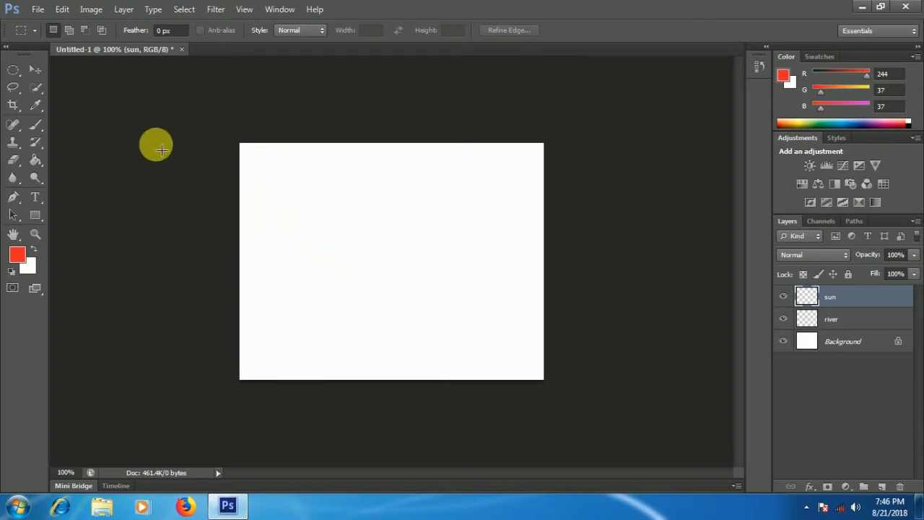
left_click(34, 71)
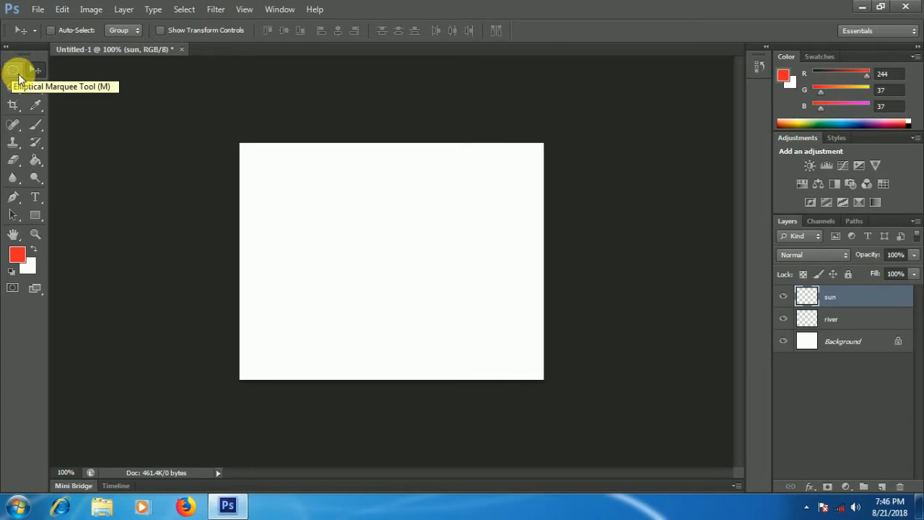
left_click(16, 72)
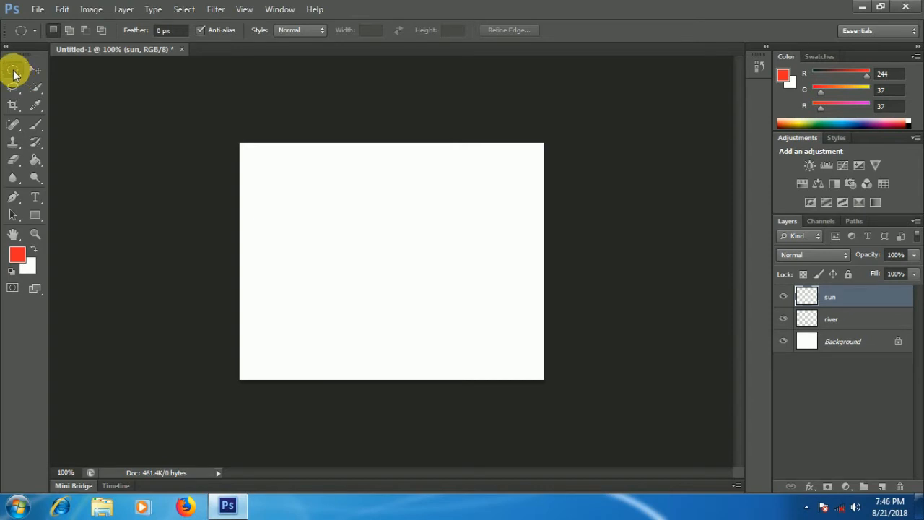
left_click(14, 74)
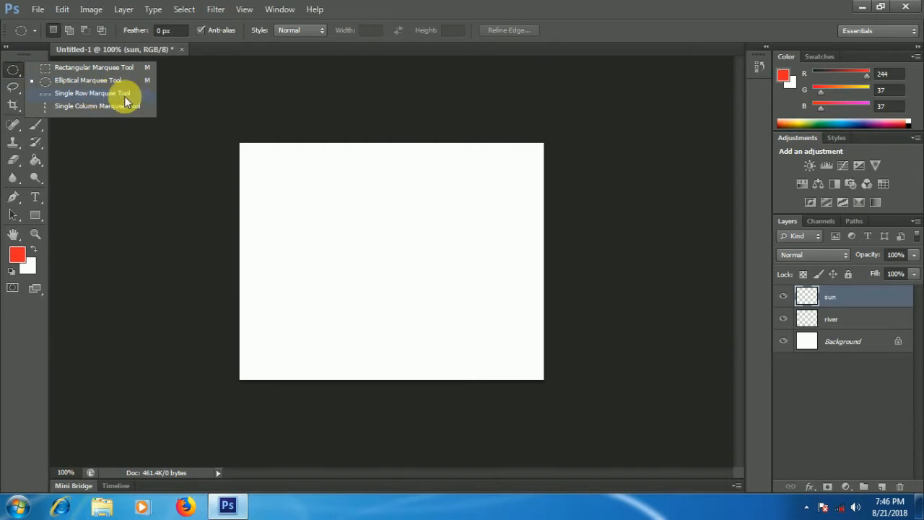
left_click(77, 68)
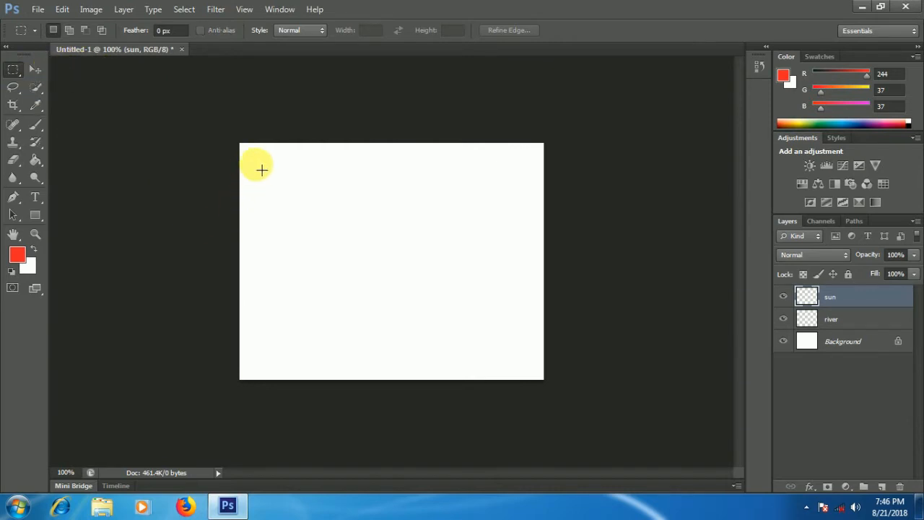
left_click_drag(346, 254, 374, 254)
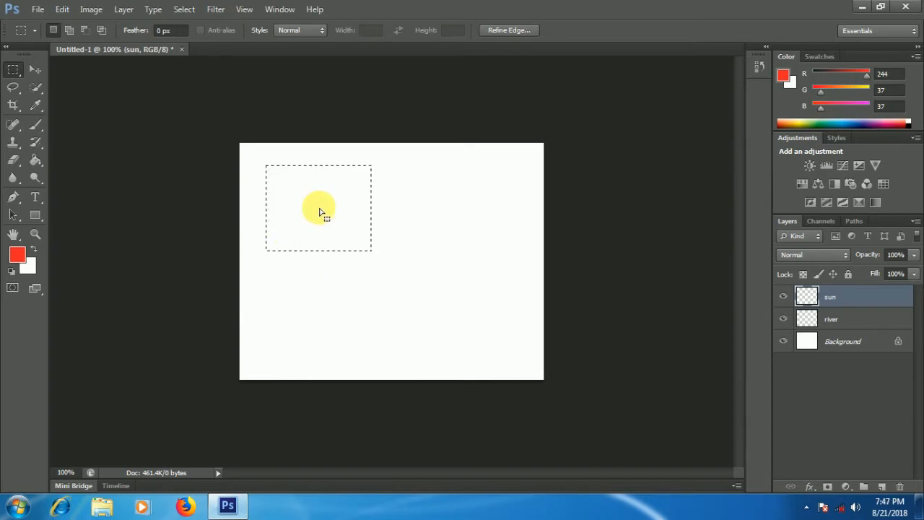
Set the foreground color to purple (RGB 161, 58, 214) and fill the rectangular selection with the Paint Bucket tool
left_click(42, 164)
right_click(39, 164)
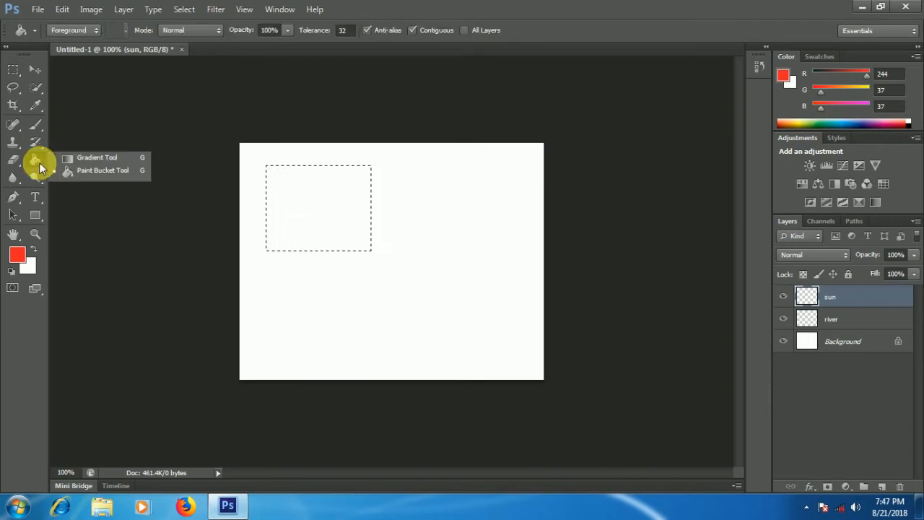
left_click(72, 171)
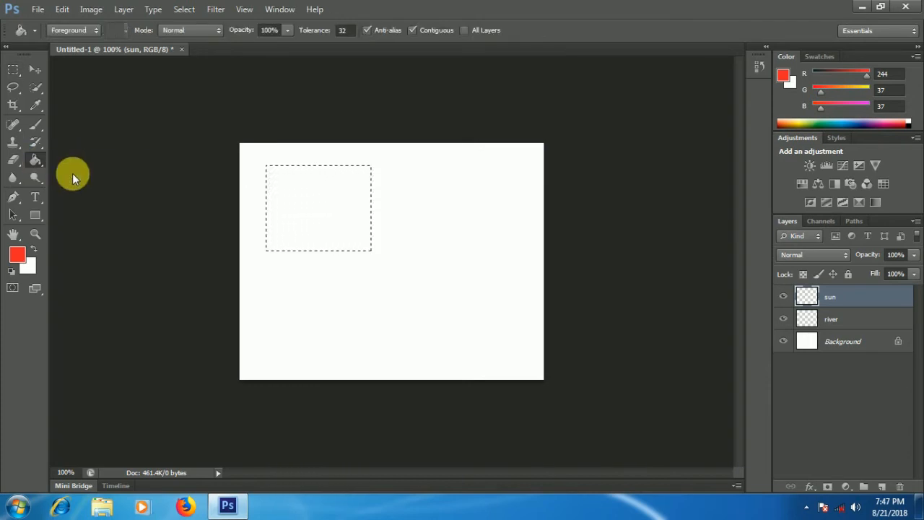
left_click(17, 257)
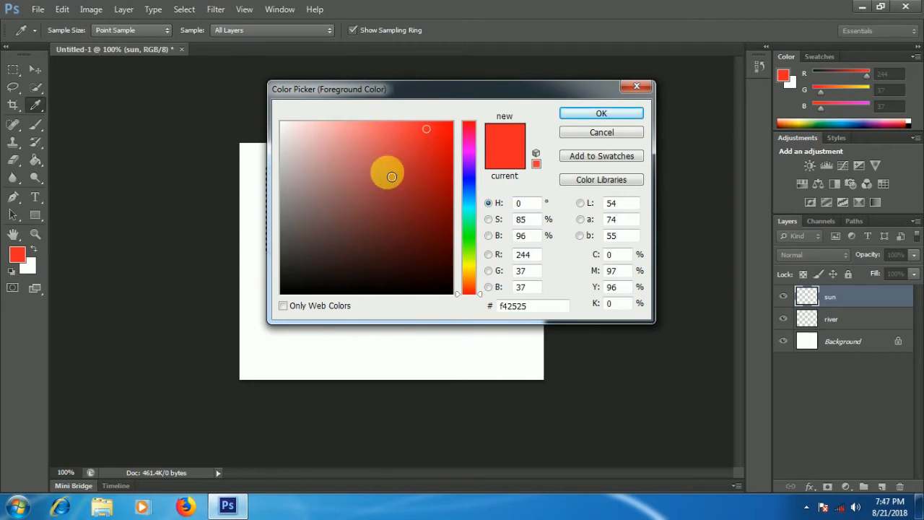
left_click(468, 159)
left_click(410, 153)
left_click(568, 117)
left_click(329, 210)
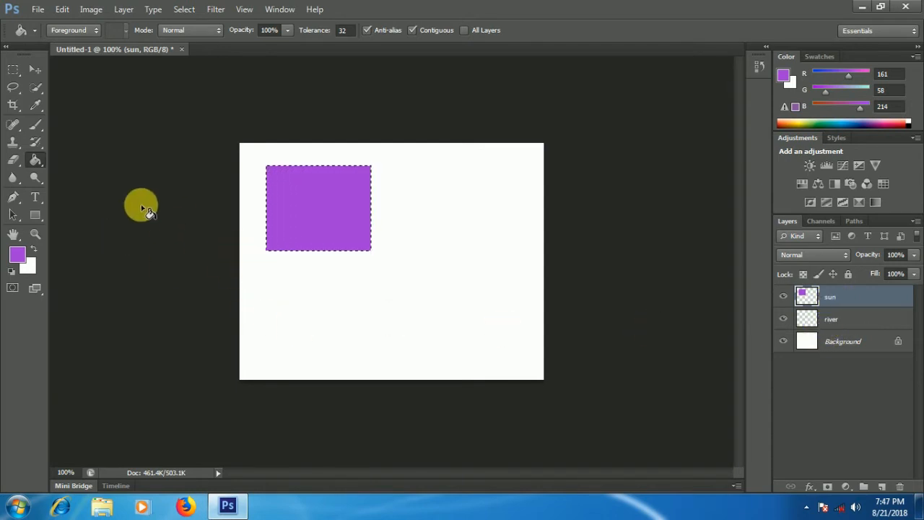
On the river layer, make a wide elliptical marquee selection below the purple rectangle
left_click(844, 322)
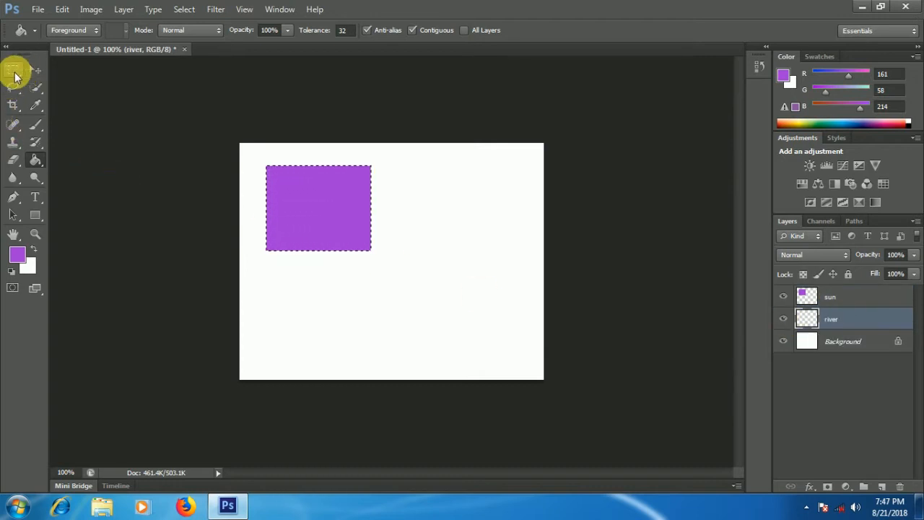
left_click(16, 76)
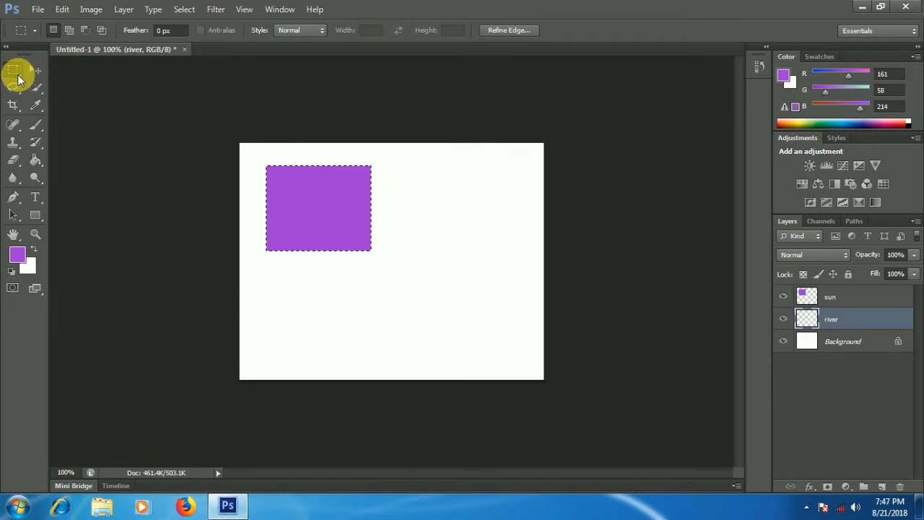
right_click(16, 75)
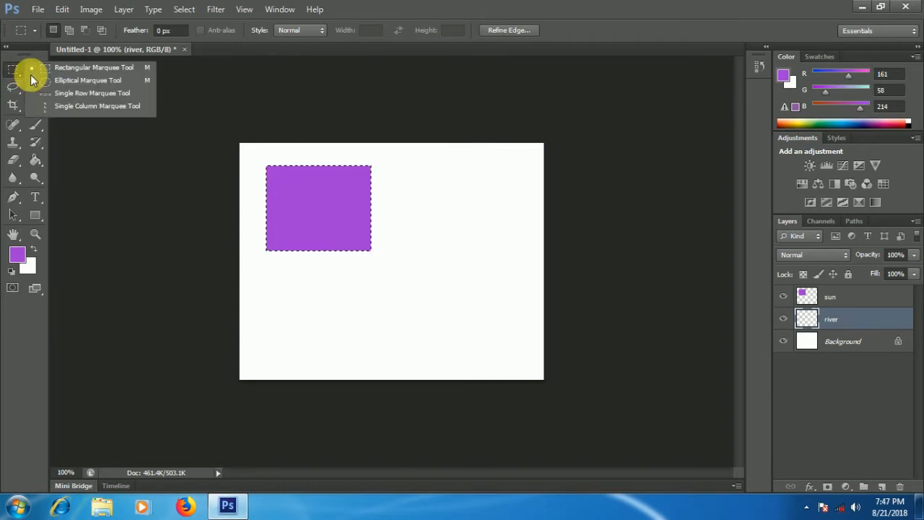
left_click(78, 81)
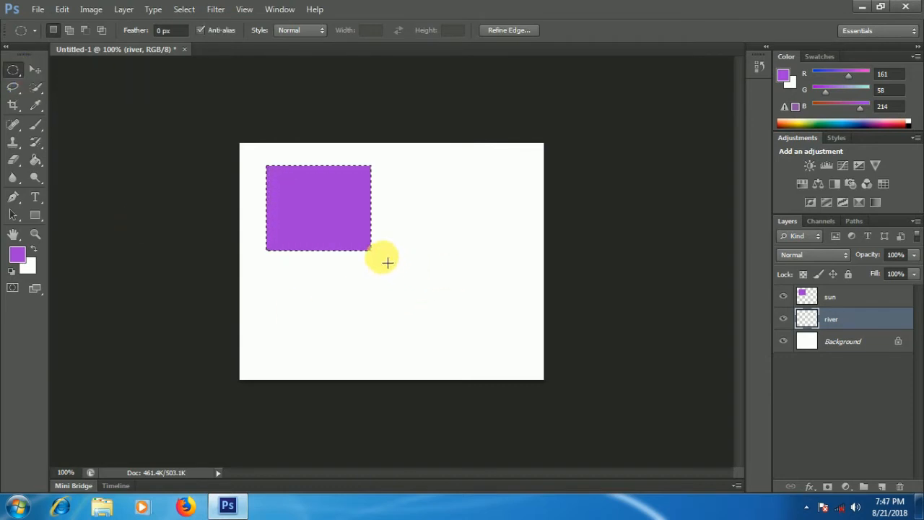
left_click_drag(442, 325, 271, 278)
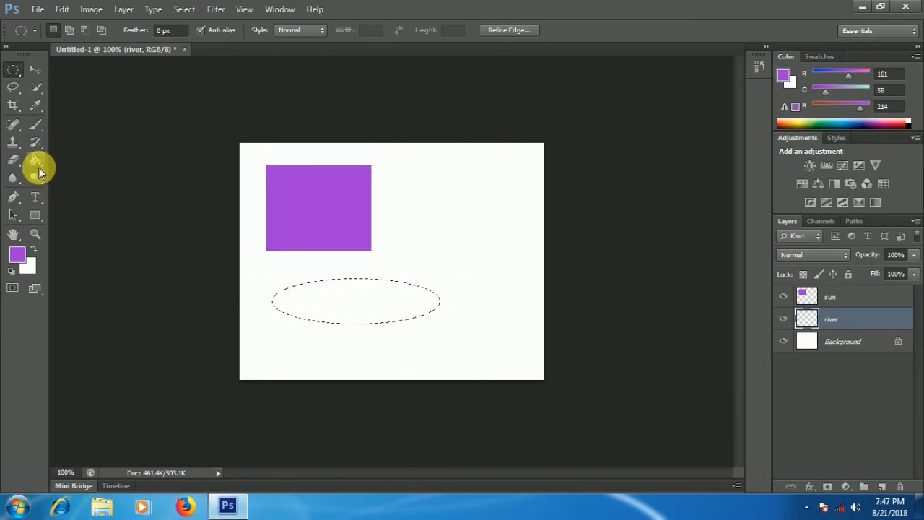
Set the foreground color to green (RGB 113, 226, 115), fill the elliptical selection on the river layer with the Paint Bucket, and deselect
left_click(38, 163)
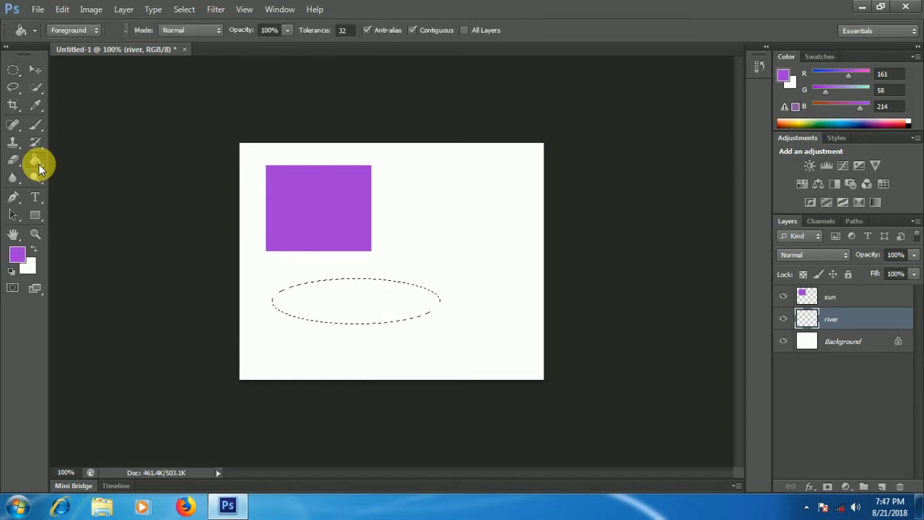
left_click(21, 256)
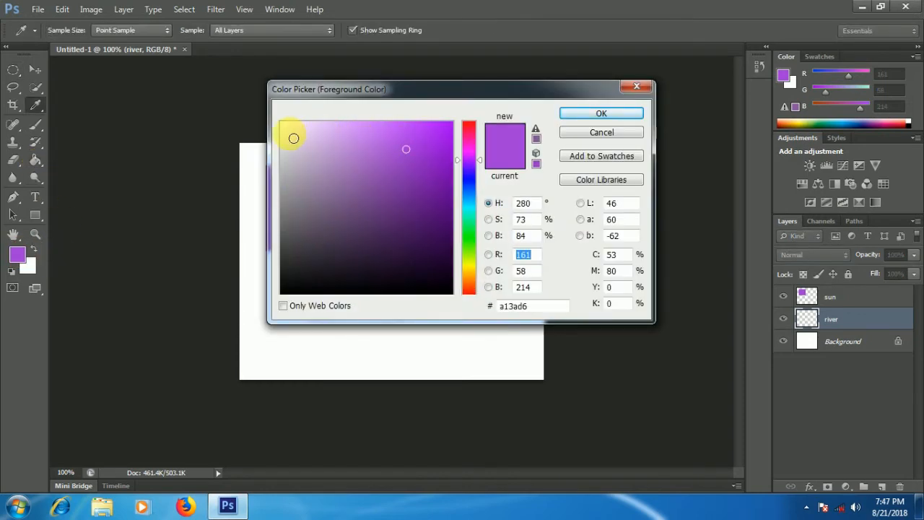
left_click(468, 236)
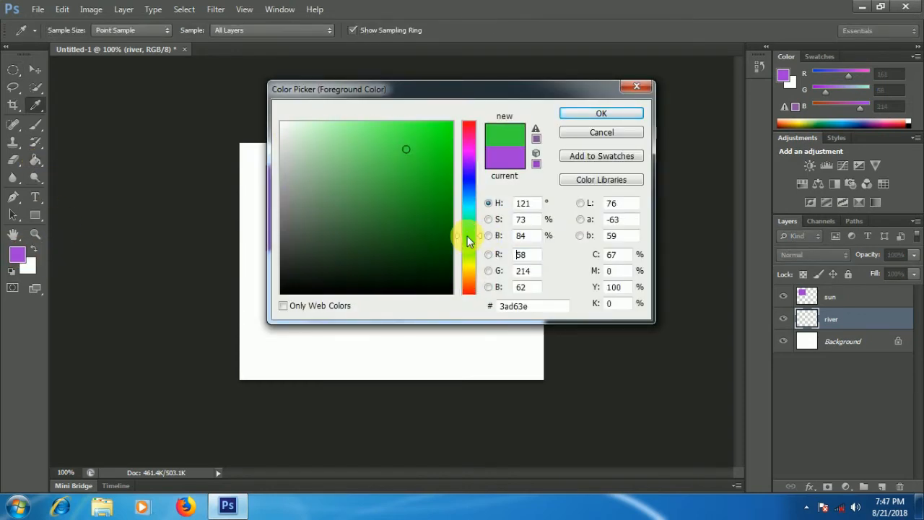
left_click(367, 140)
left_click(585, 113)
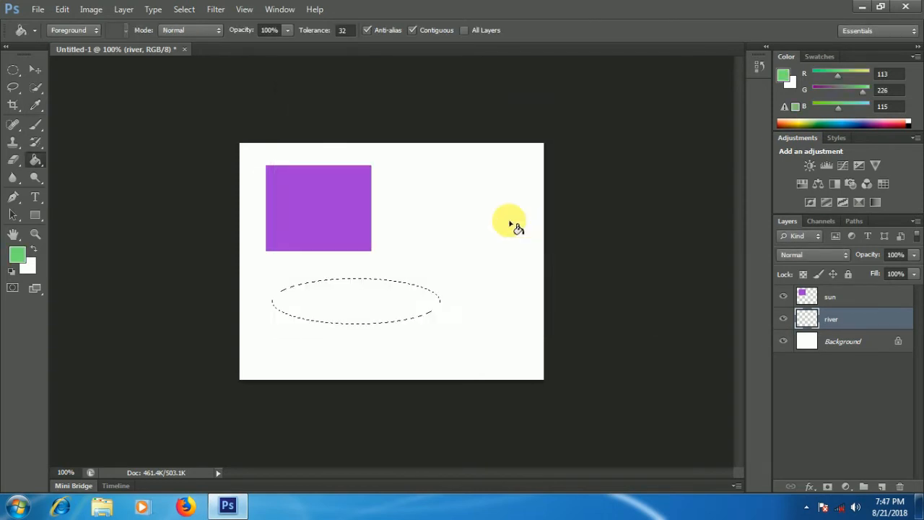
left_click(405, 302)
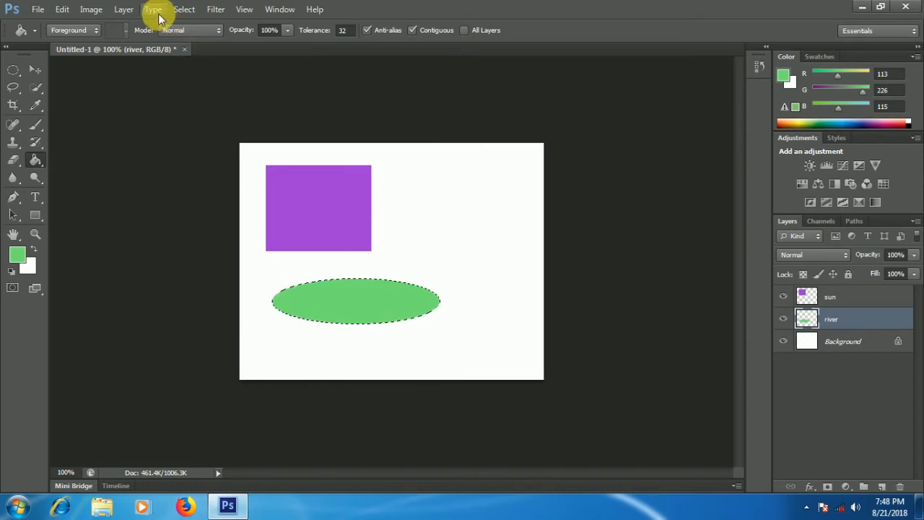
left_click(180, 13)
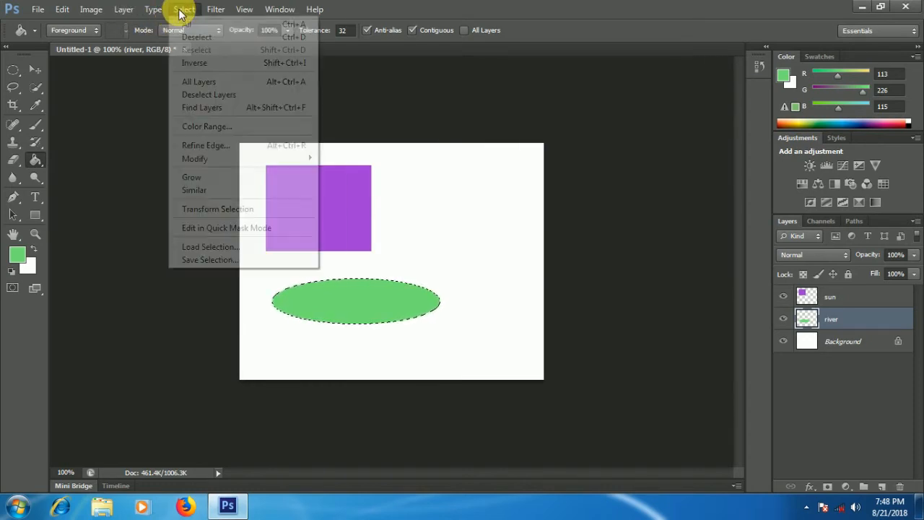
left_click(218, 38)
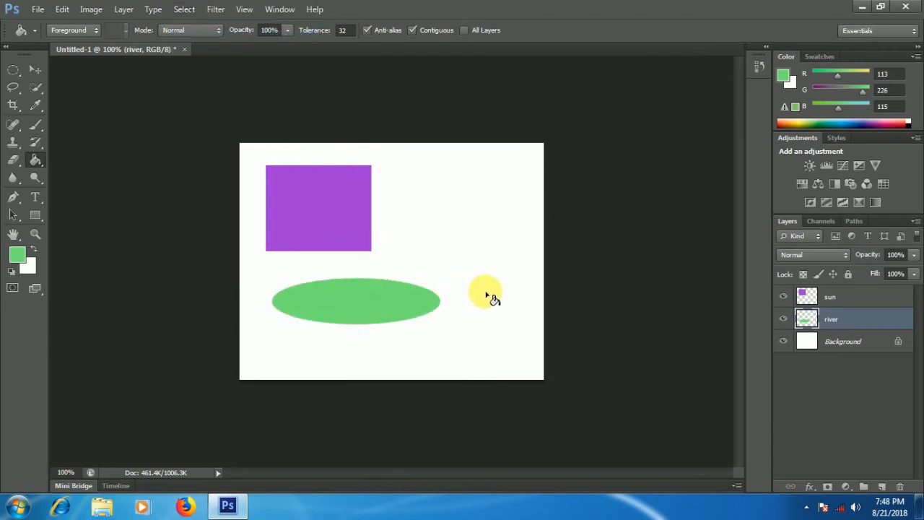
Hide and reshow the river layer, and do the same with the sun layer, to check which shape each one holds
left_click(785, 319)
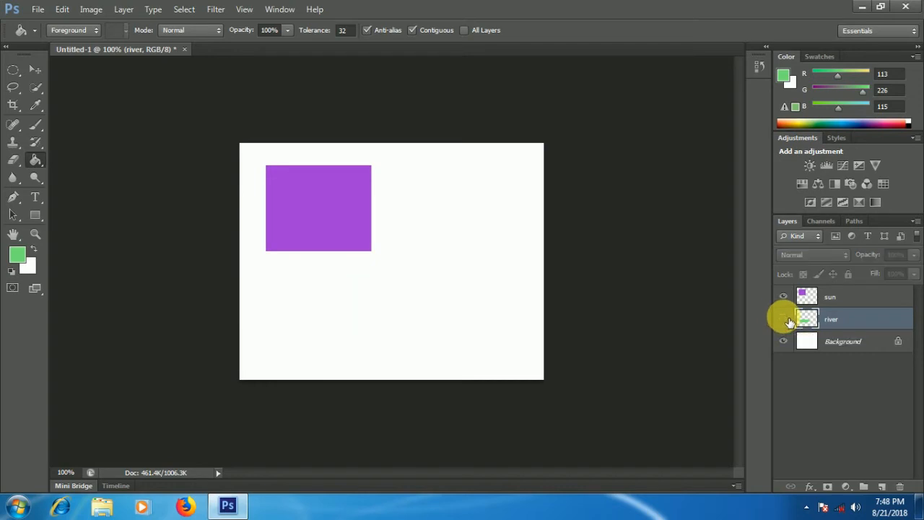
left_click(784, 318)
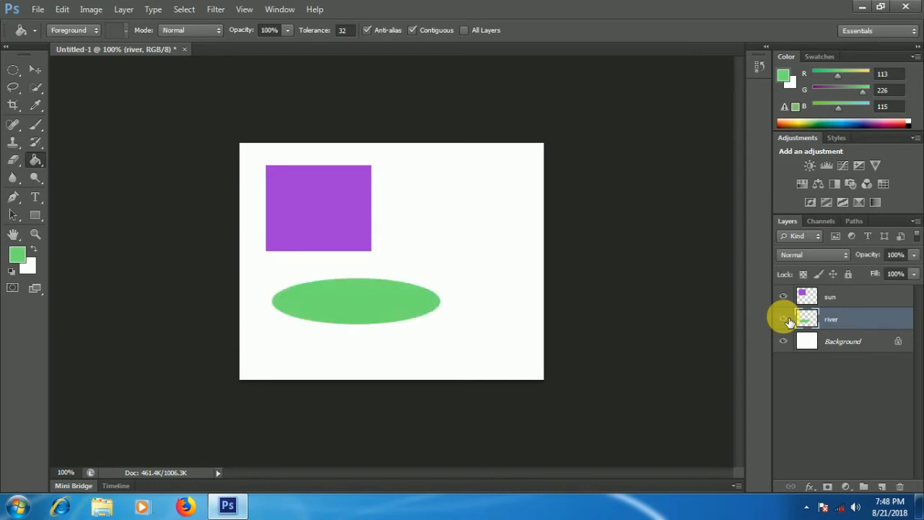
left_click(785, 297)
left_click(785, 297)
left_click(785, 297)
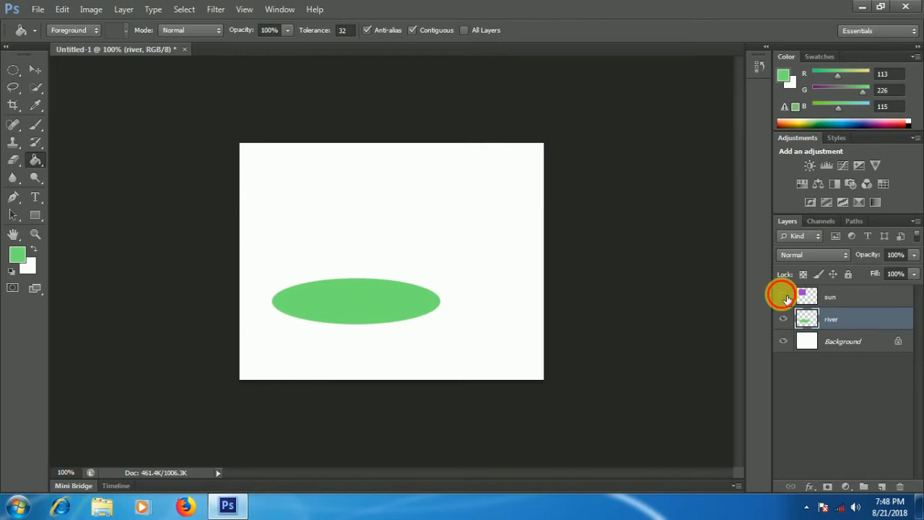
left_click(785, 297)
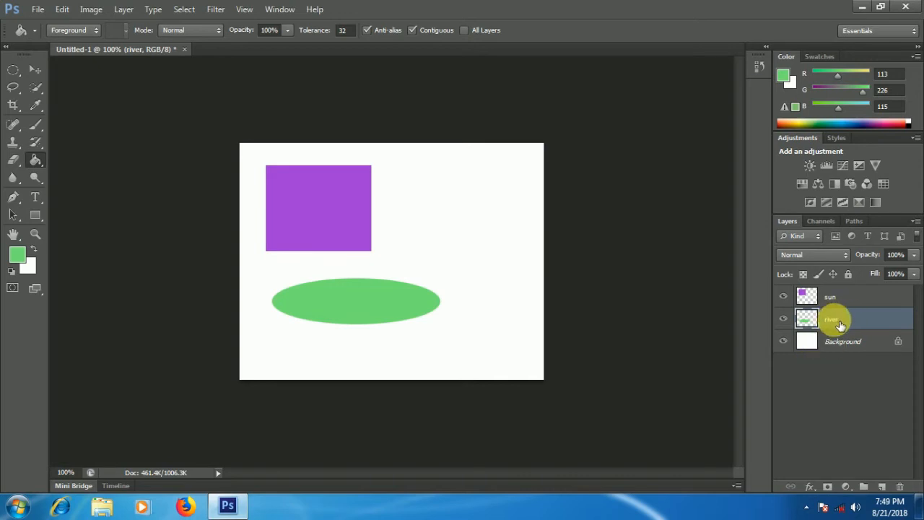
Duplicate the sun layer within the same document under the name sun copy
left_click(807, 300)
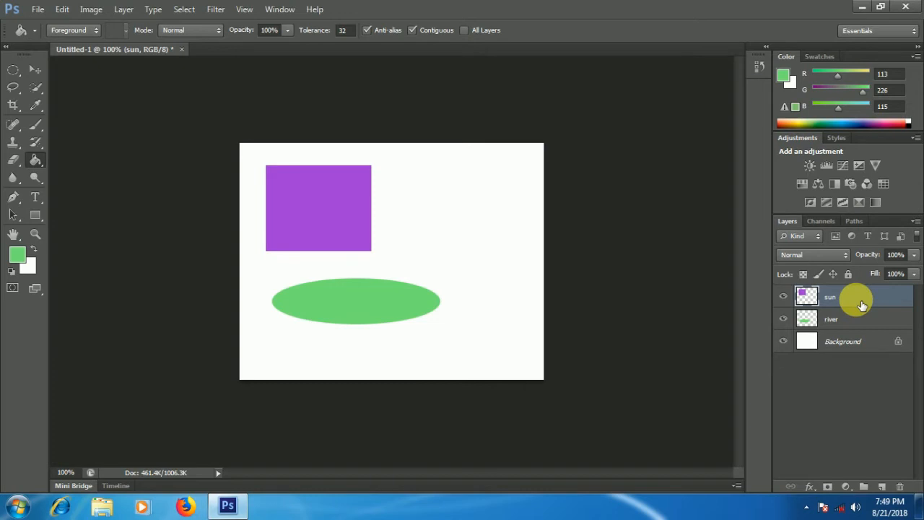
right_click(859, 301)
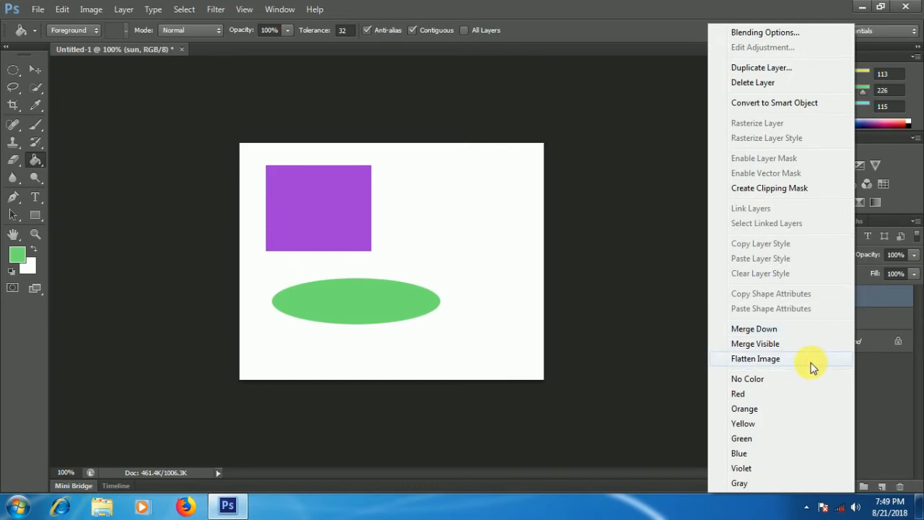
left_click(882, 390)
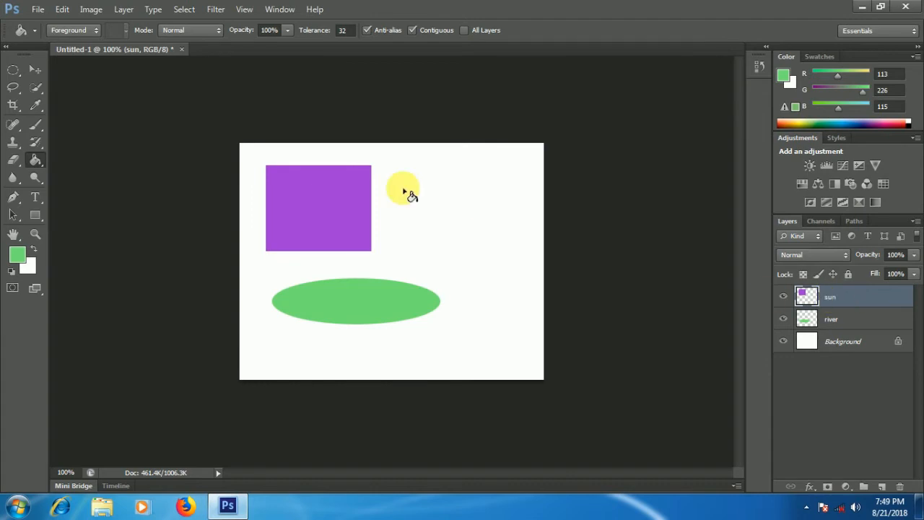
left_click(120, 12)
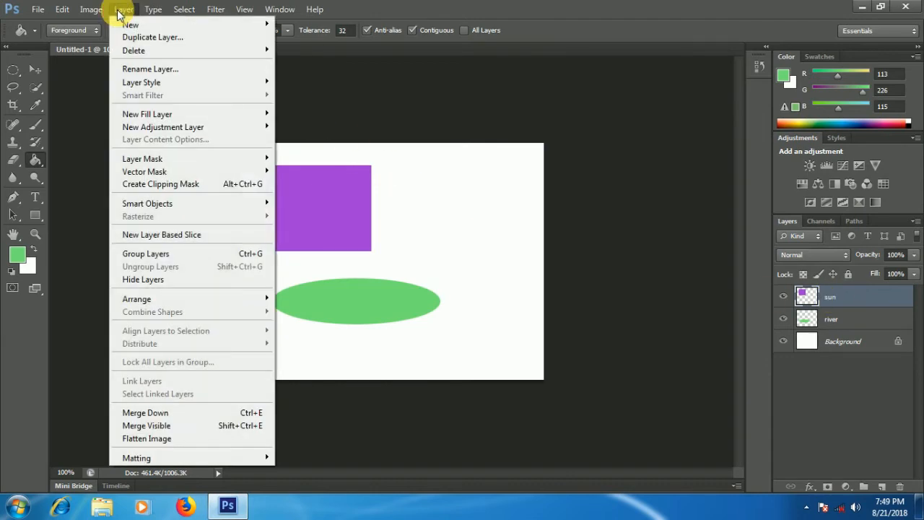
left_click(153, 37)
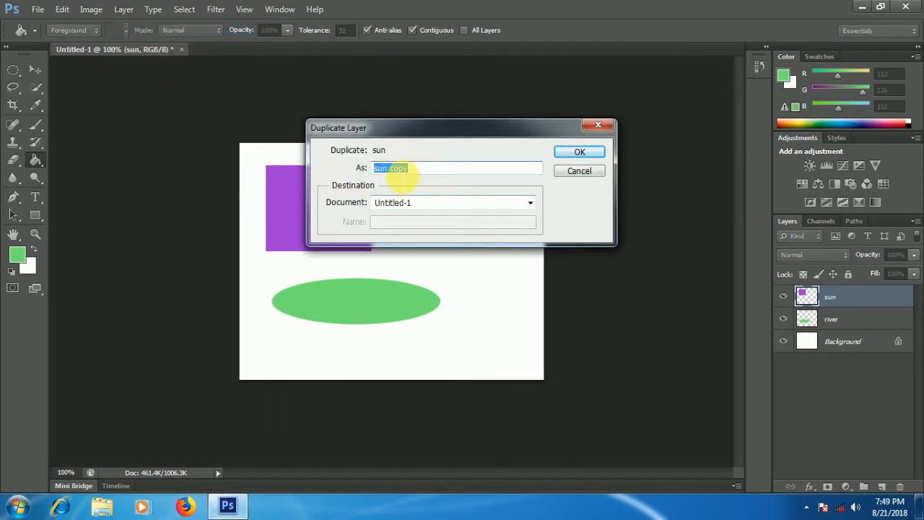
left_click(578, 153)
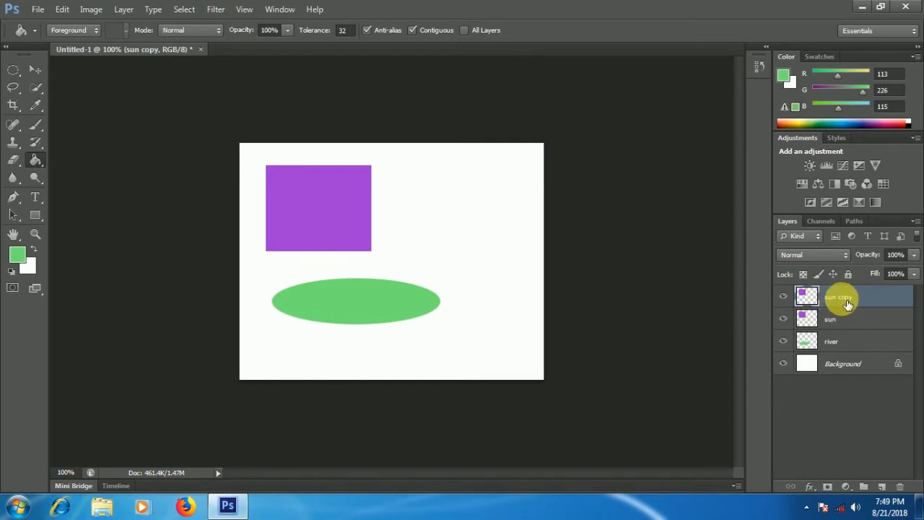
Duplicate the original sun layer once more, naming the duplicate sun copy 2
left_click(835, 324)
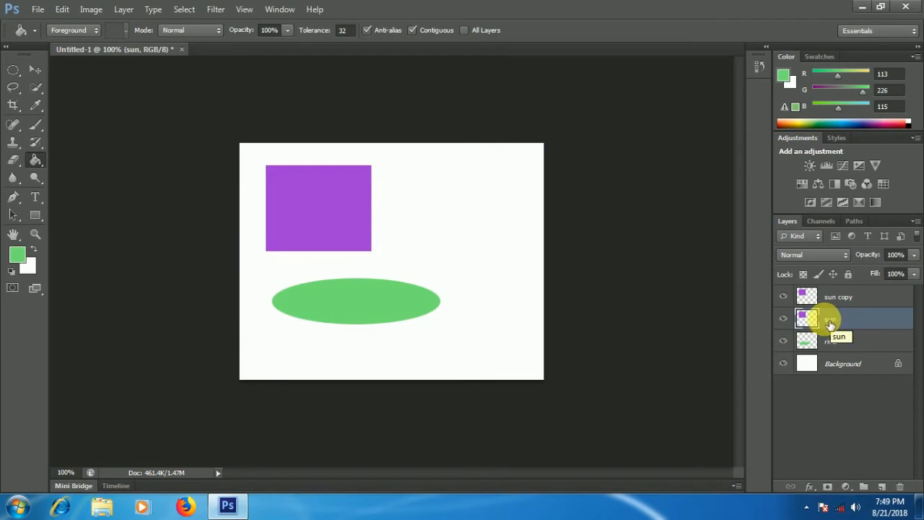
left_click(122, 13)
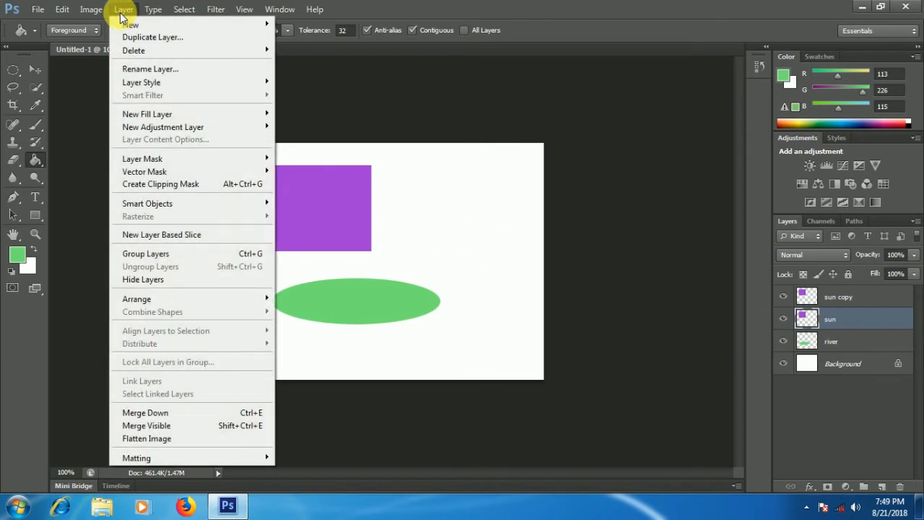
left_click(163, 41)
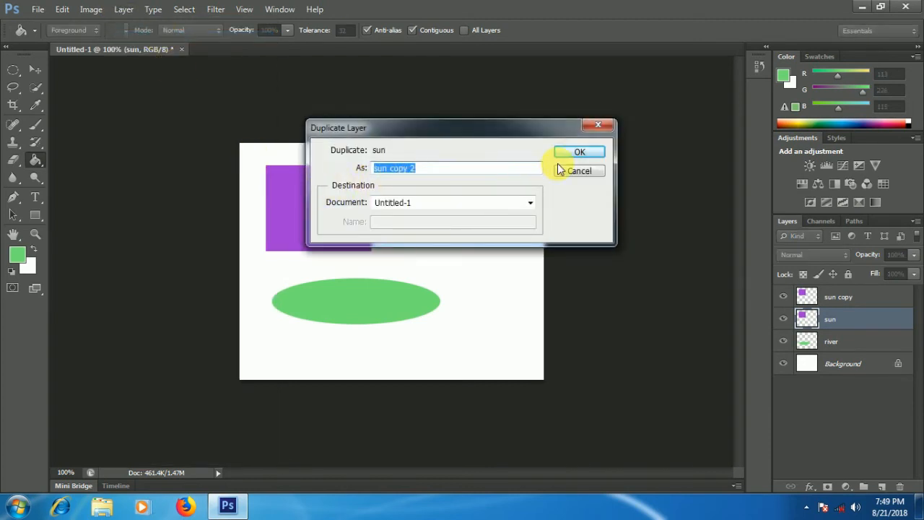
left_click(579, 151)
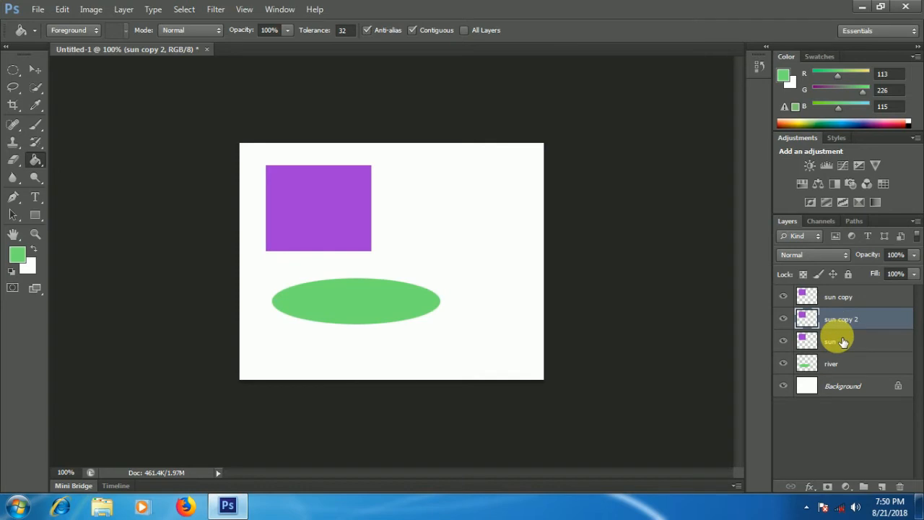
Select the sun copy and sun copy 2 layers together and delete both
left_click(838, 298)
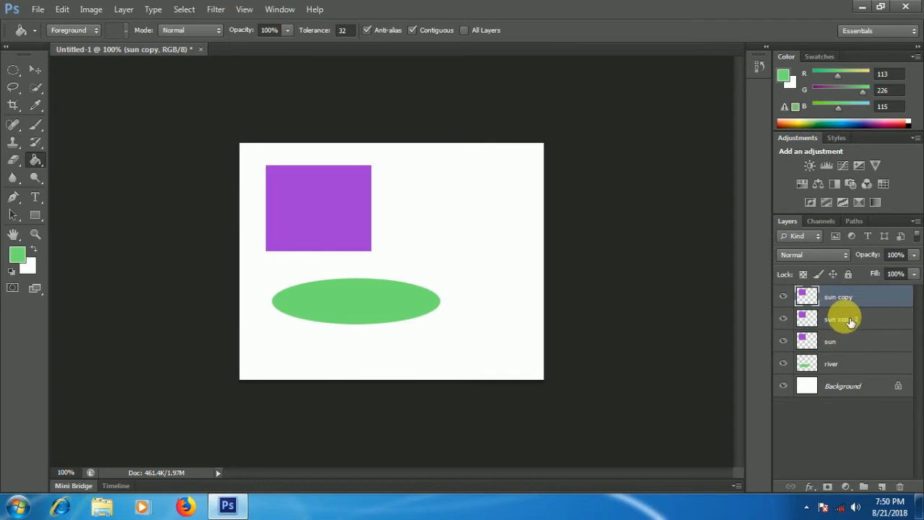
left_click(842, 322, "shift")
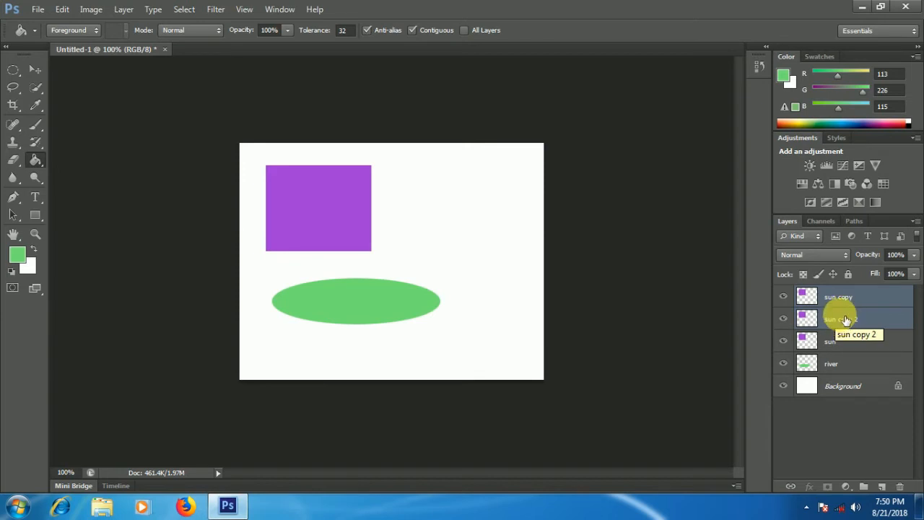
left_click(848, 322)
left_click(872, 303)
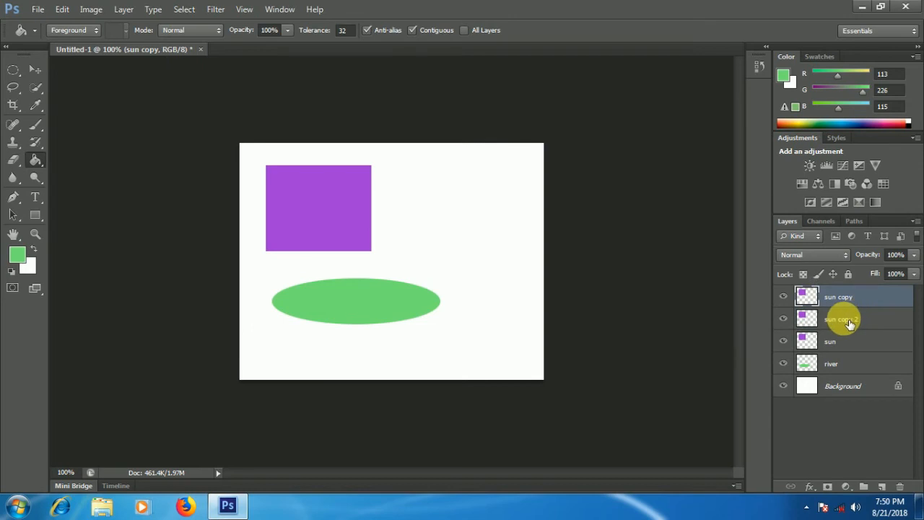
left_click(850, 322, "shift")
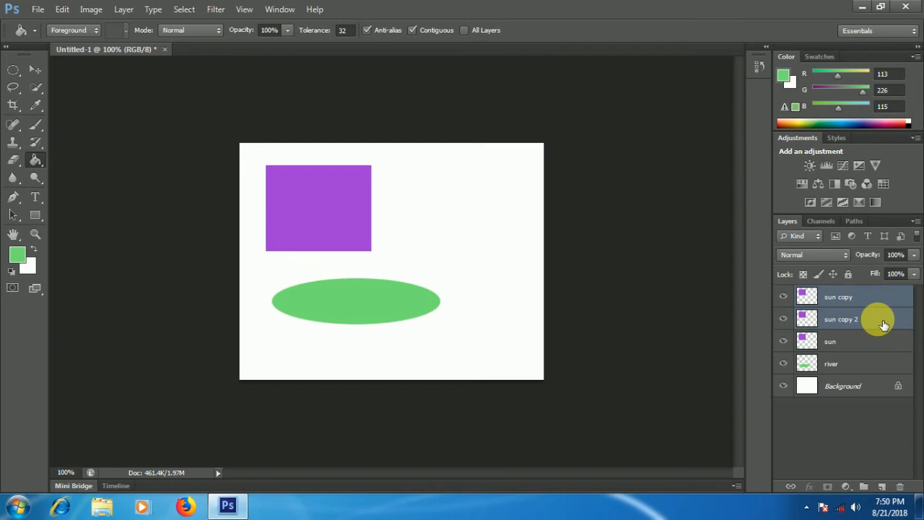
left_click_drag(882, 324, 903, 491)
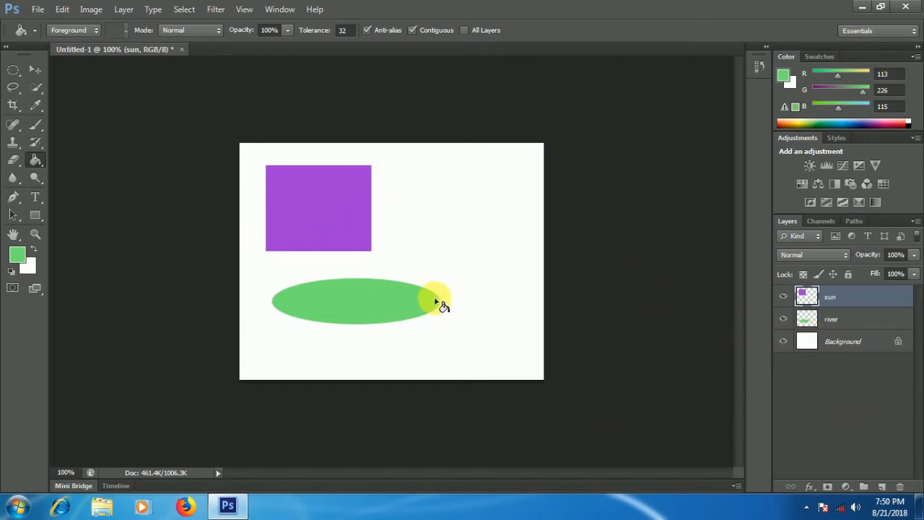
Toggle the river layer's visibility off and back on to check the green ellipse
left_click(784, 318)
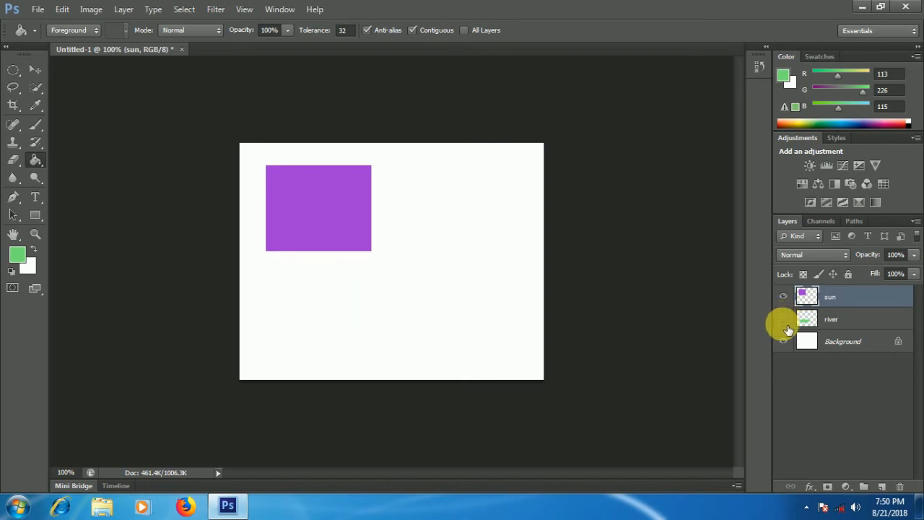
left_click(785, 319)
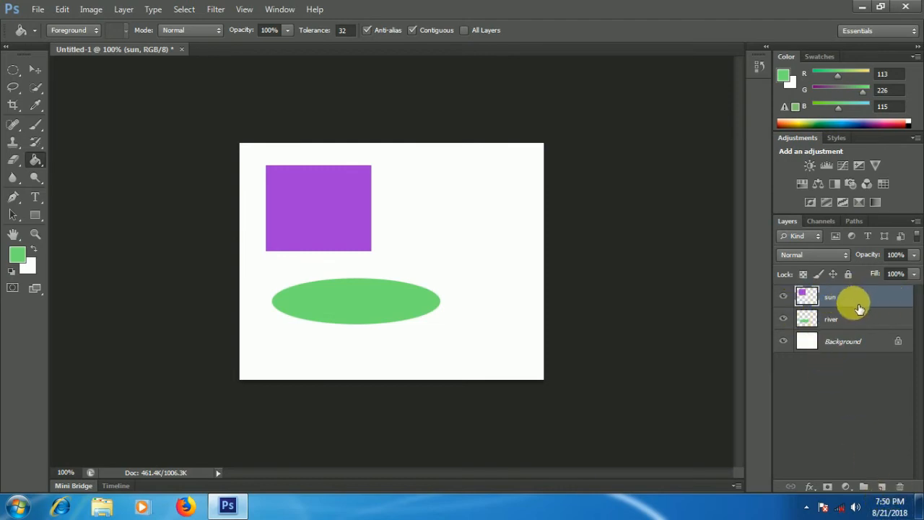
Rename the sun layer as sun light
left_click(120, 11)
mouse_move(125, 26)
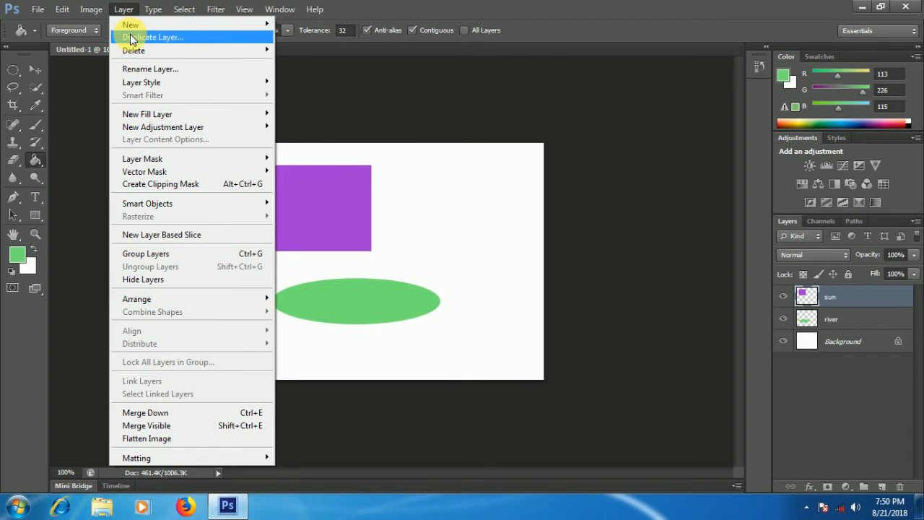
mouse_move(139, 54)
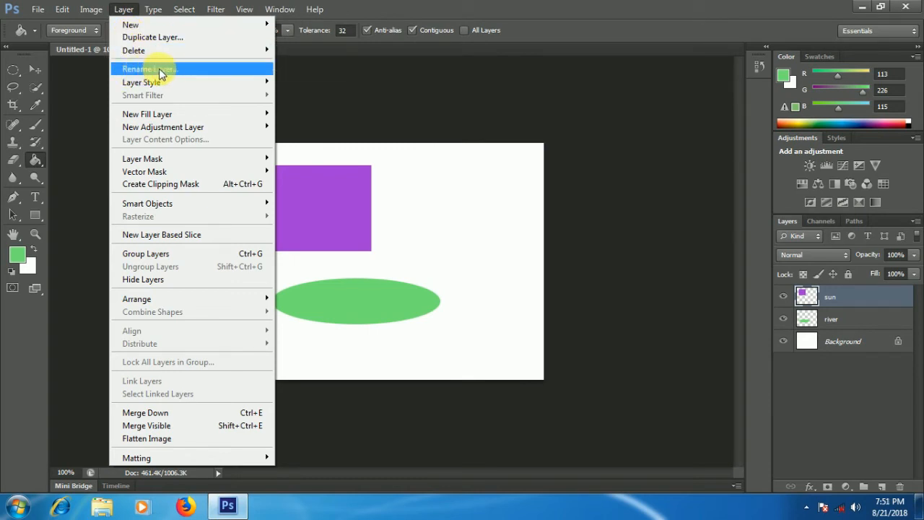
left_click(160, 71)
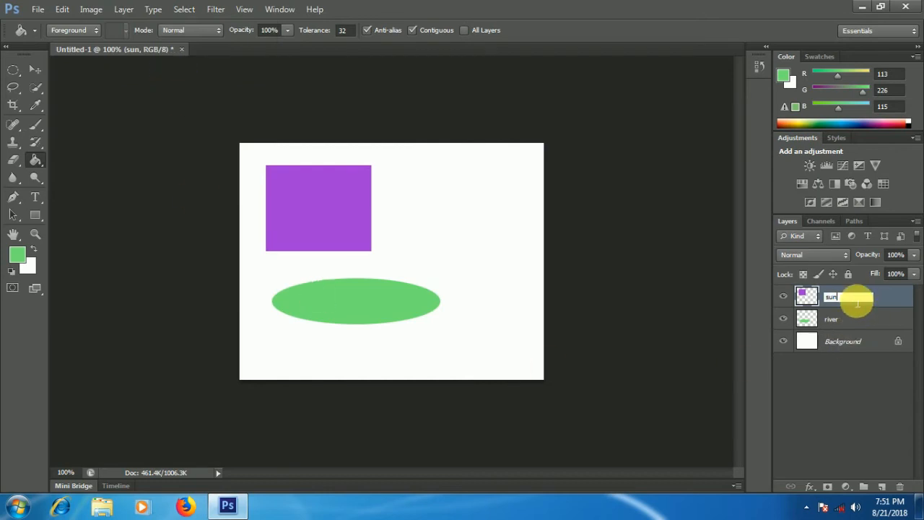
type("light")
key("Return")
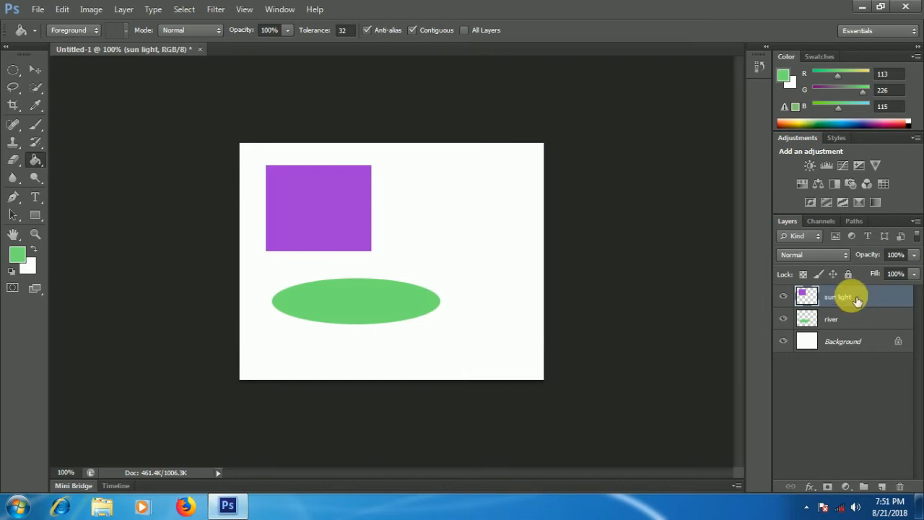
Create a solid color fill layer above the sun light layer, accepting the default name and the green #71e273
left_click(121, 10)
mouse_move(161, 120)
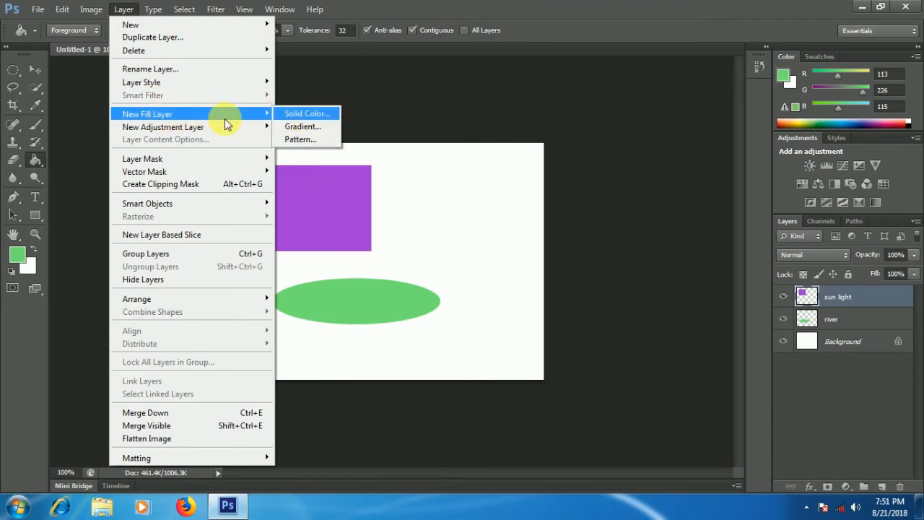
left_click(318, 113)
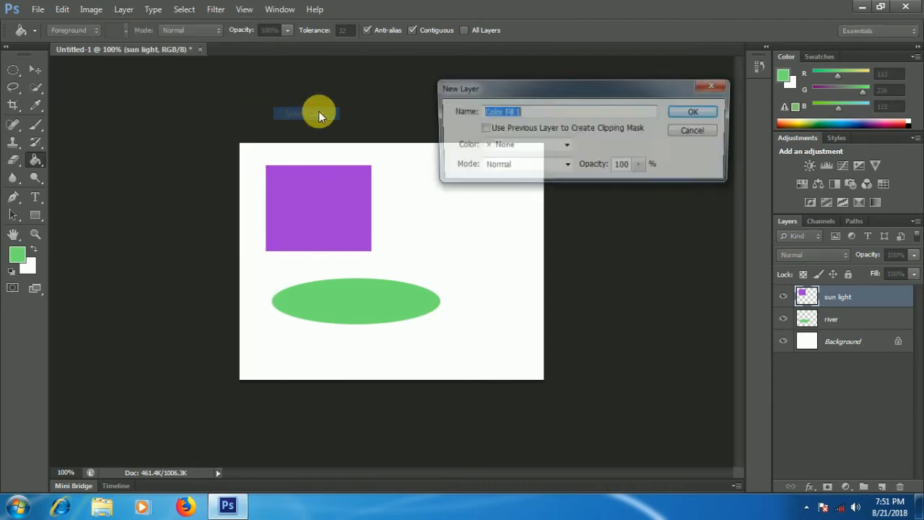
left_click(693, 112)
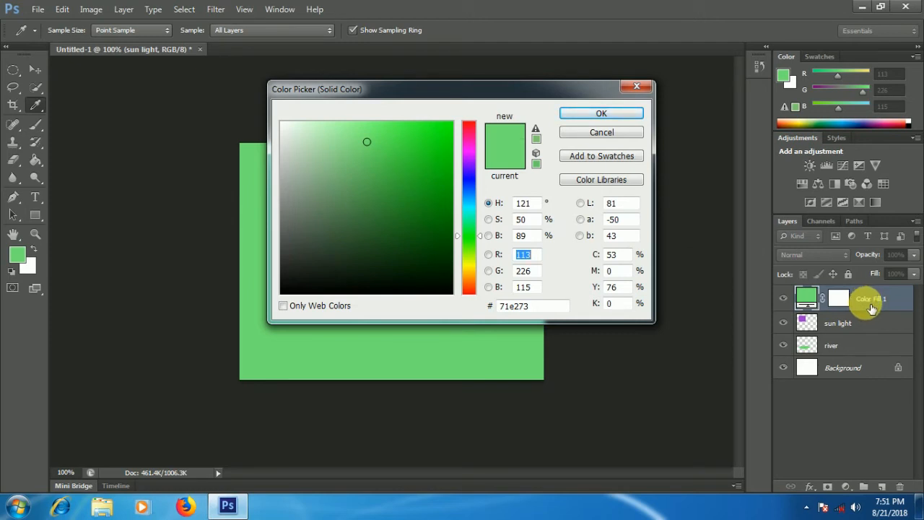
left_click(594, 114)
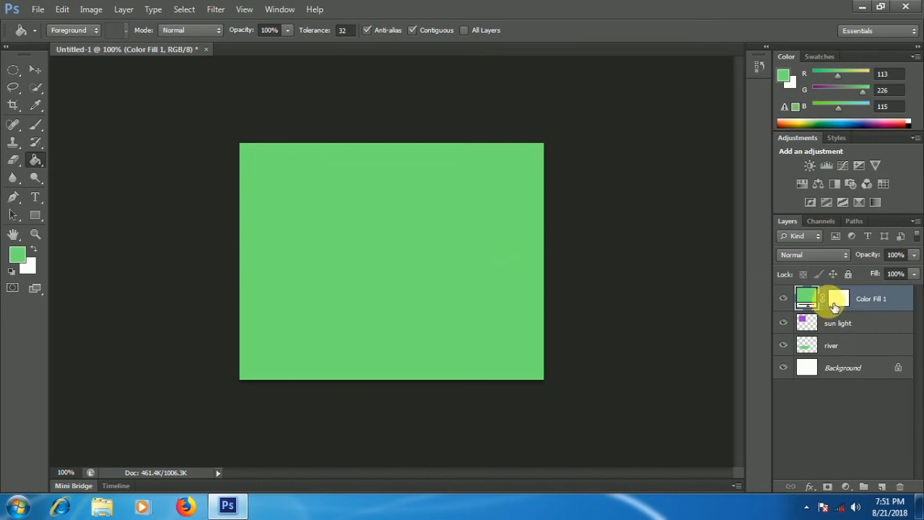
Toggle the solid color fill layer's visibility off and back on, and delete that layer
left_click(789, 301)
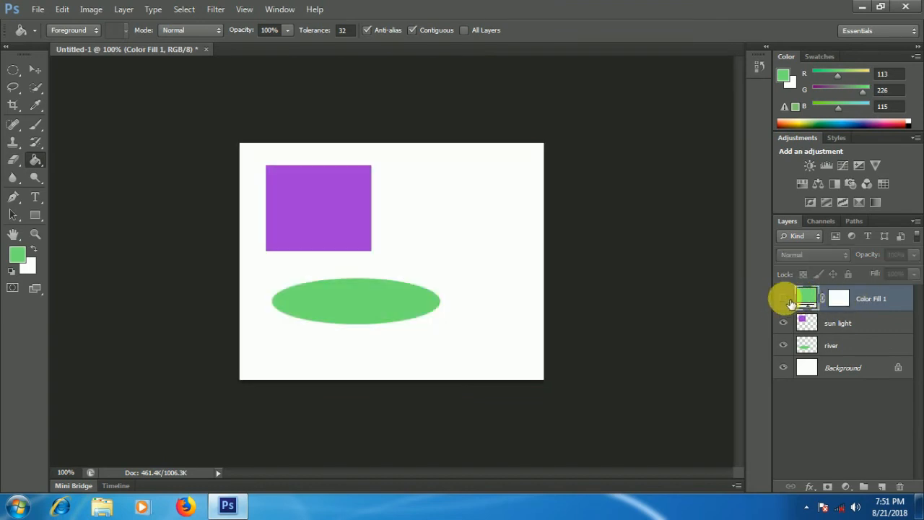
left_click(785, 299)
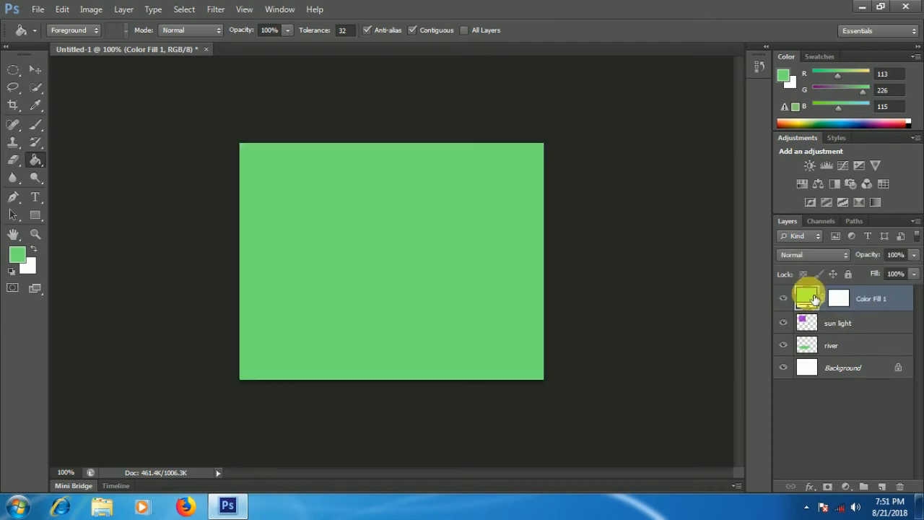
left_click_drag(874, 300, 901, 488)
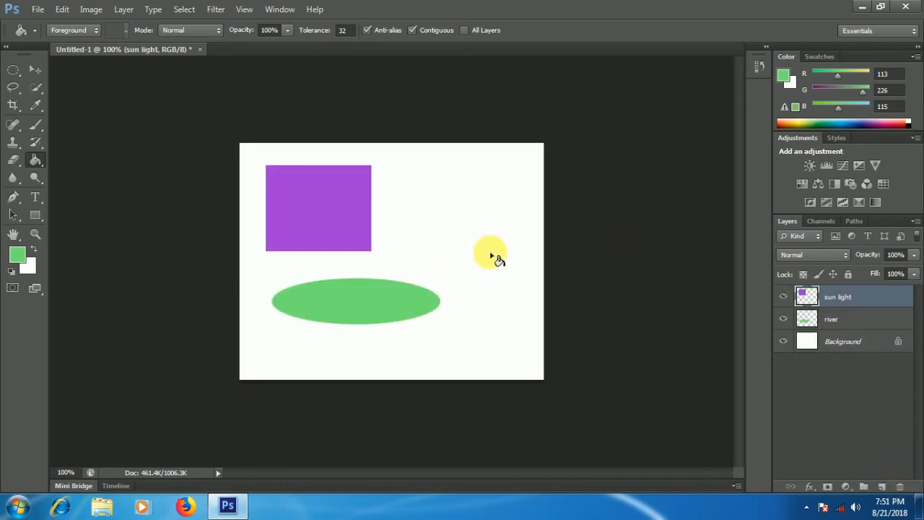
left_click(124, 10)
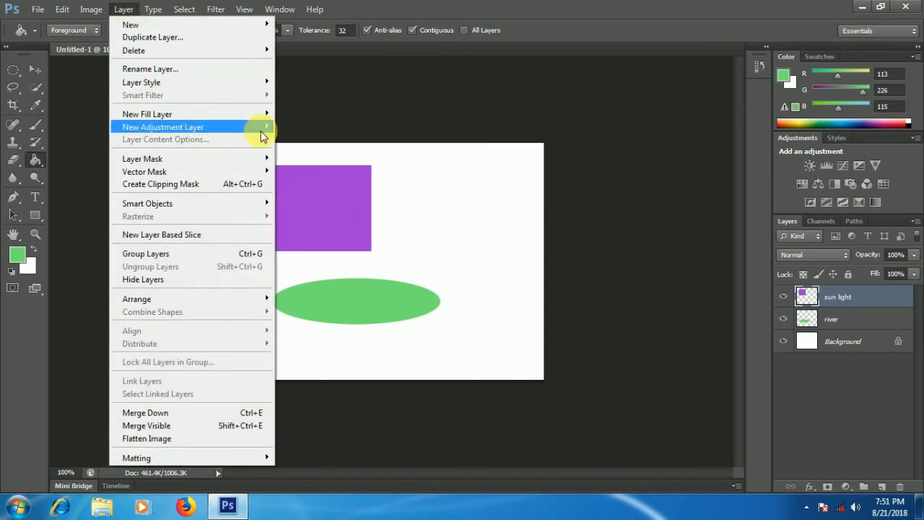
mouse_move(212, 162)
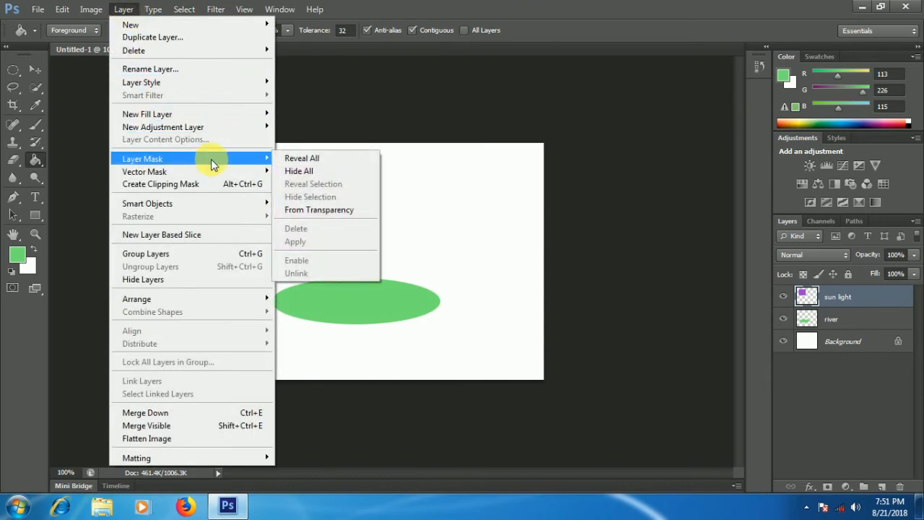
left_click(608, 239)
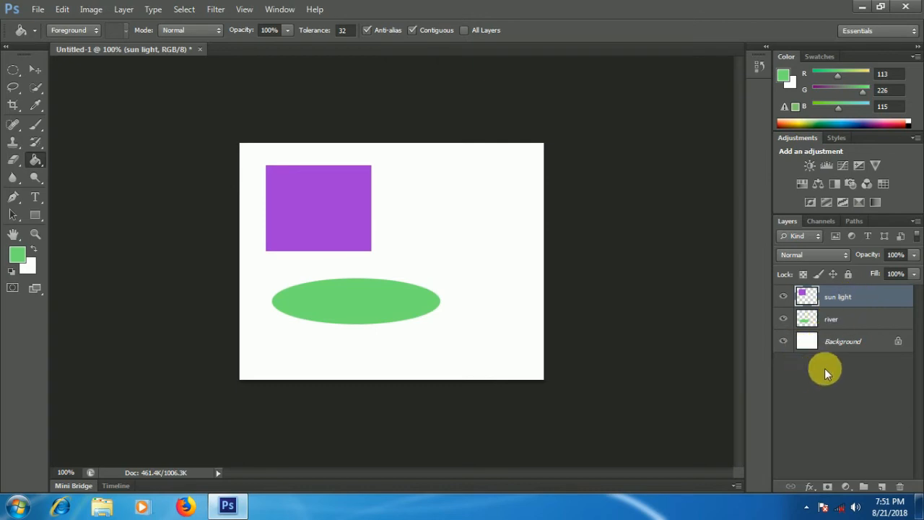
Add a new layer above sun light and name it Text layer
left_click(886, 490)
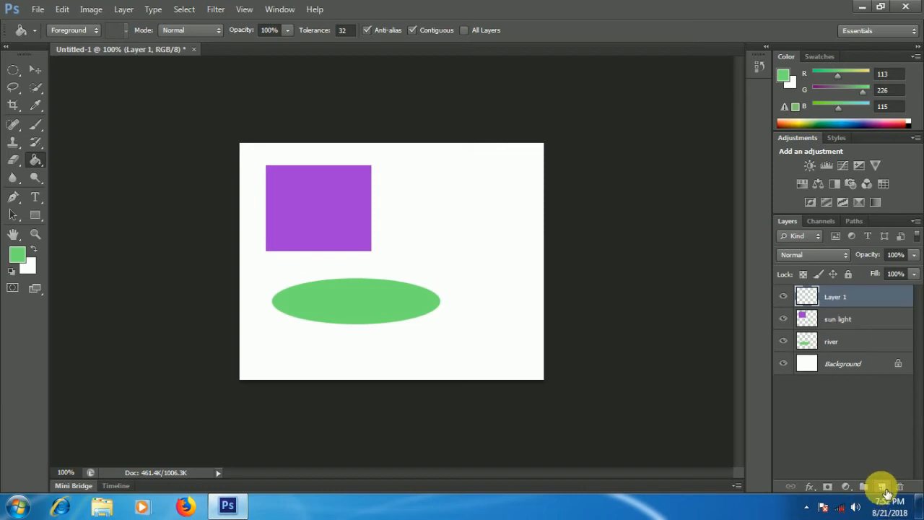
double_click(834, 298)
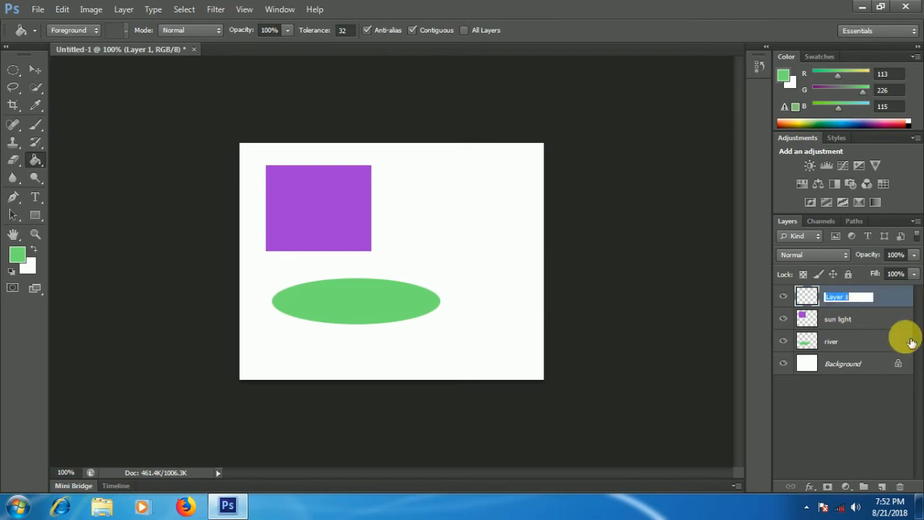
type("T")
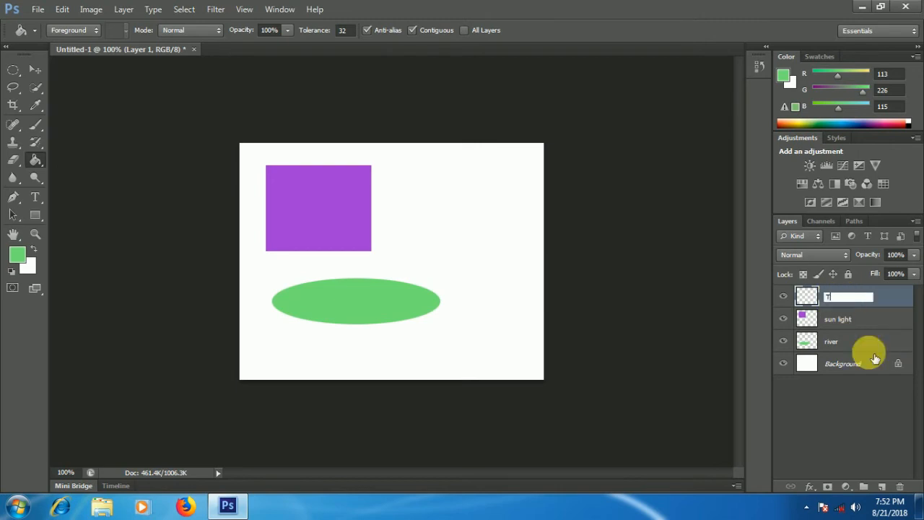
type("es")
type("xt")
type(" layer")
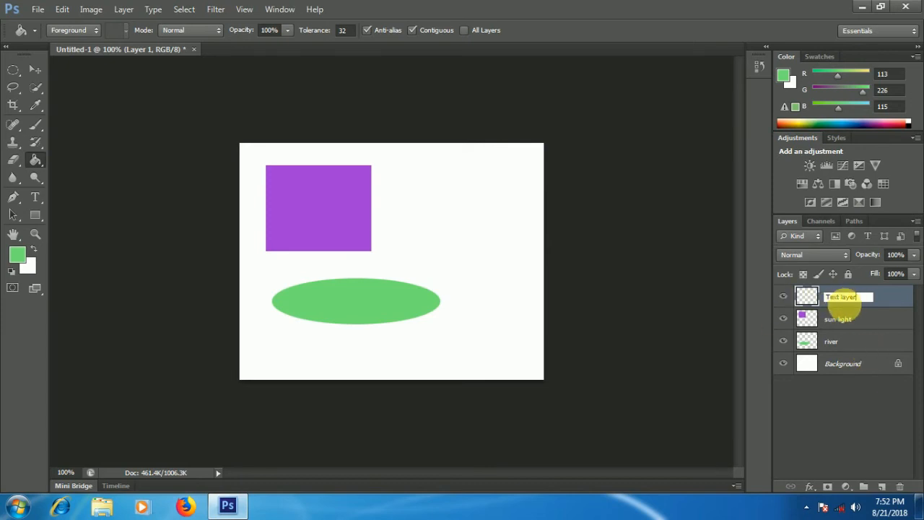
left_click(814, 300)
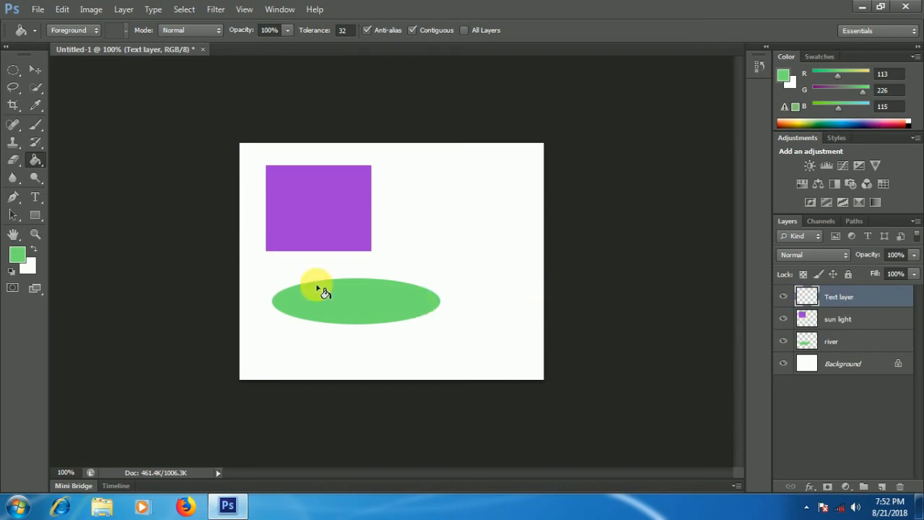
Enter the text TEXT on the Text layer, in the empty white area beside the purple rectangle
left_click(35, 196)
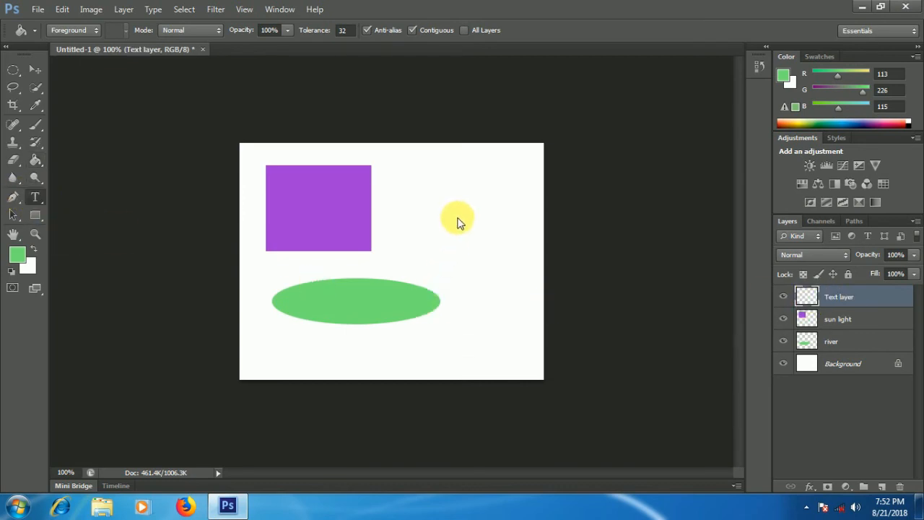
left_click(423, 196)
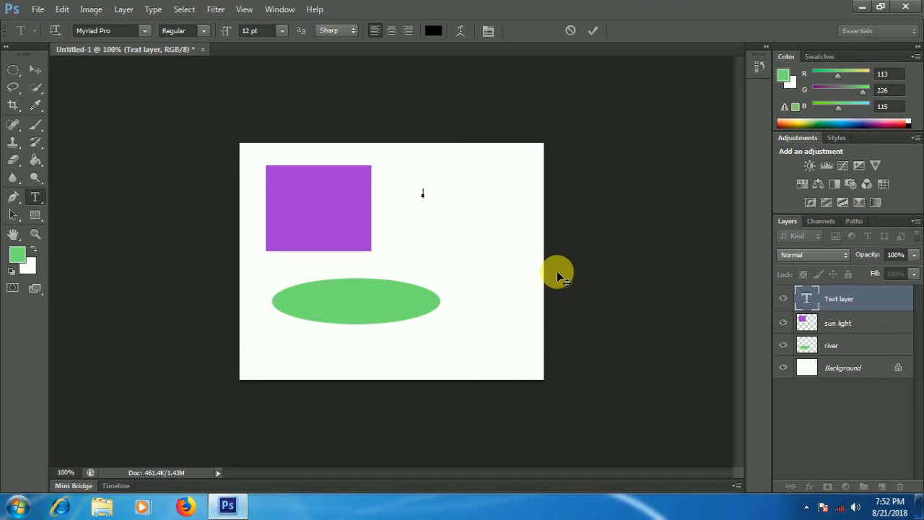
type("TEXT")
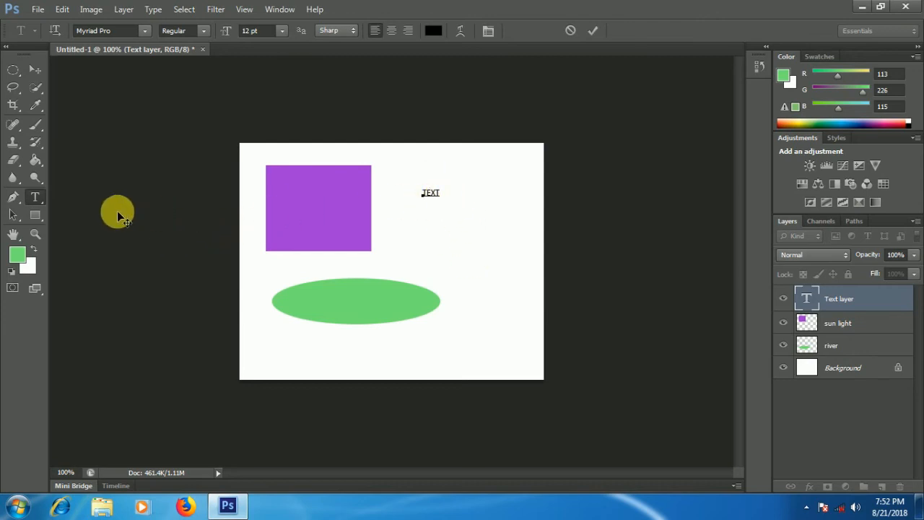
left_click(13, 235)
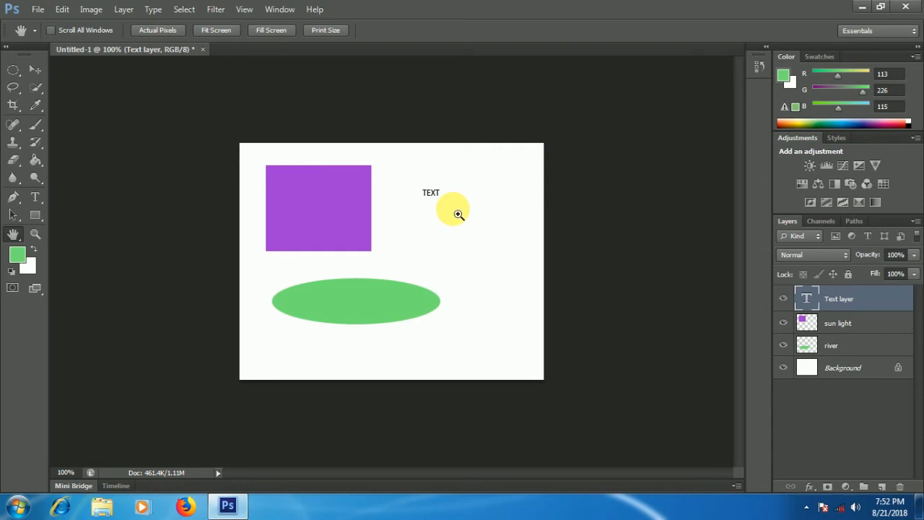
Enlarge the TEXT with Free Transform to about 847% width and 644% height, and apply the transformation
key("ctrl+t")
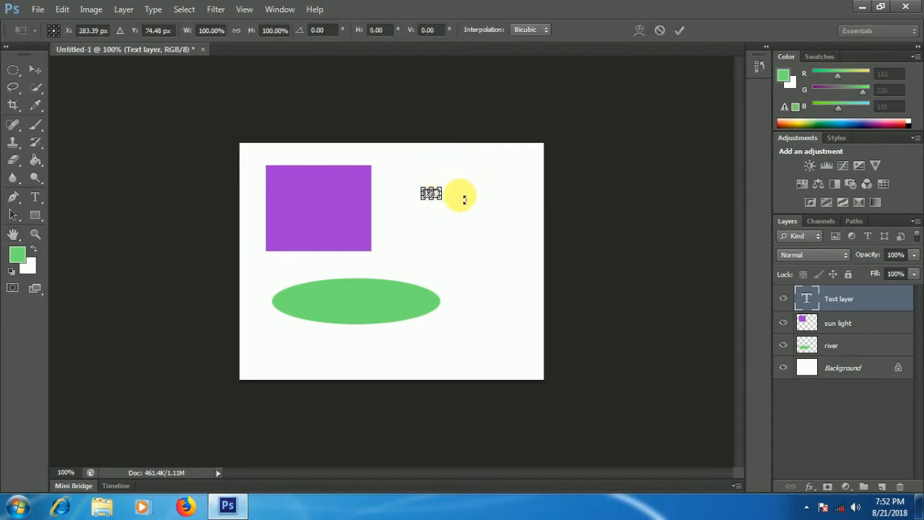
left_click_drag(446, 203, 526, 234)
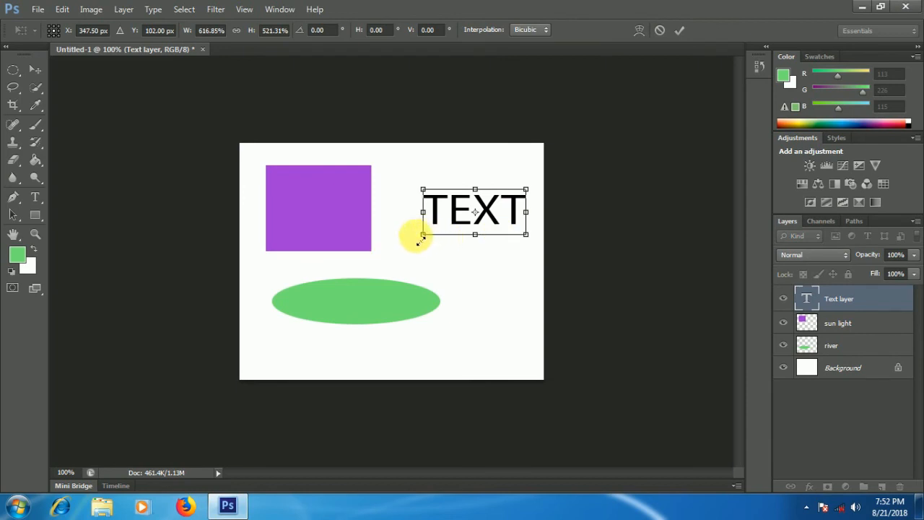
left_click_drag(423, 233, 384, 245)
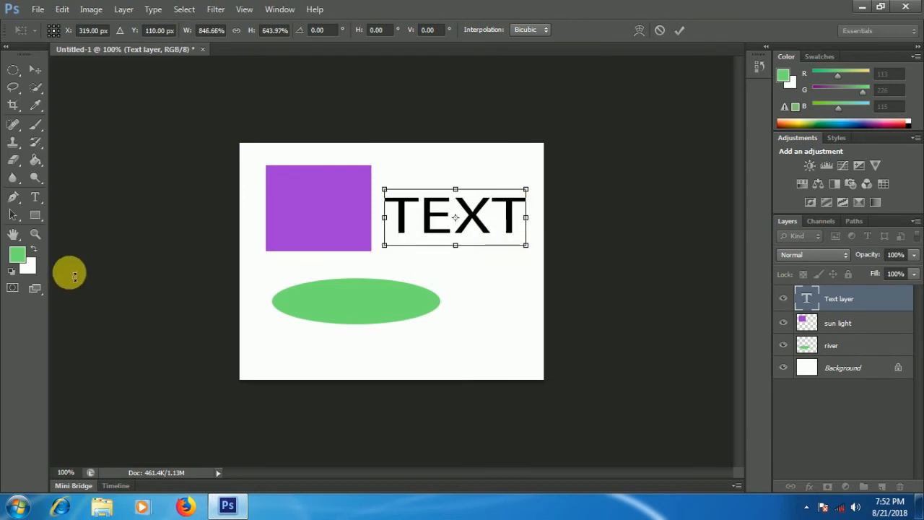
left_click(33, 235)
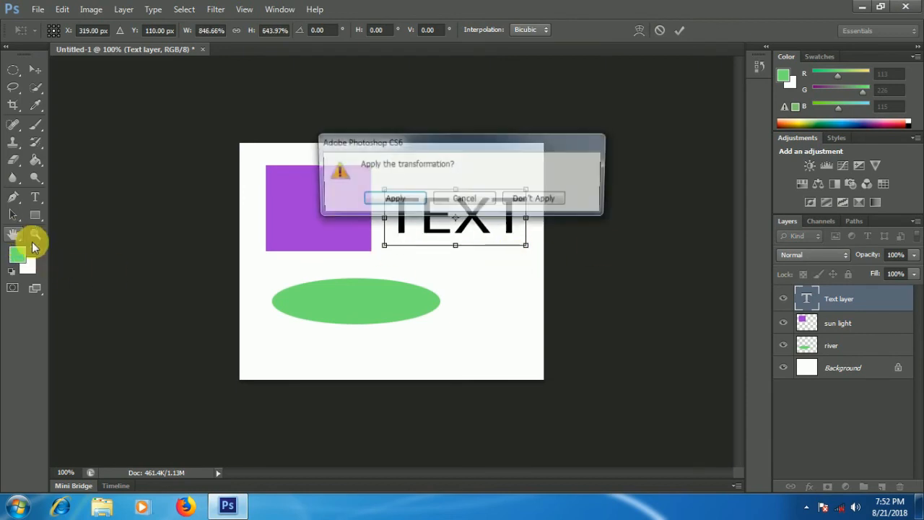
left_click(416, 201)
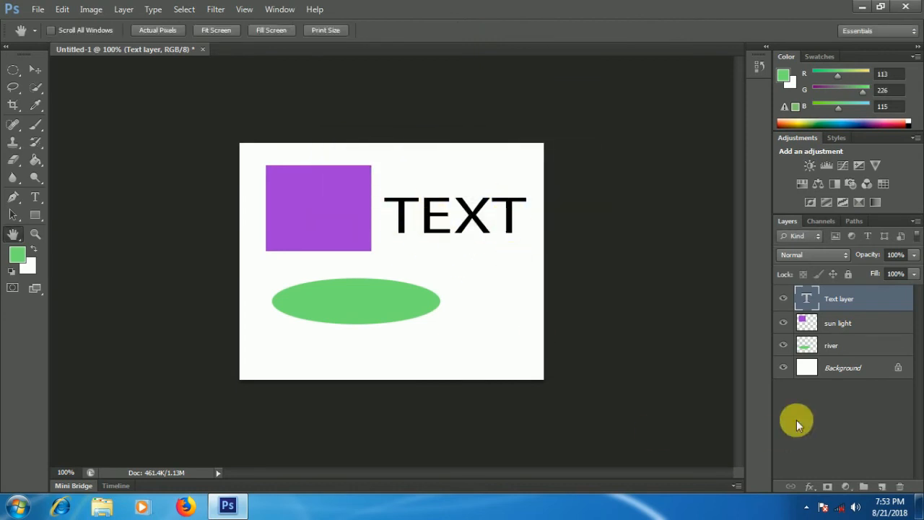
double_click(863, 301)
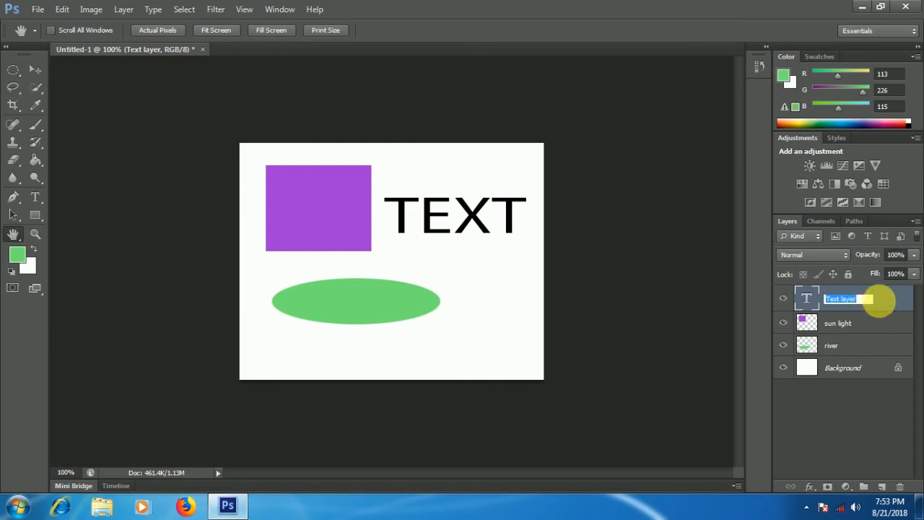
left_click(894, 302)
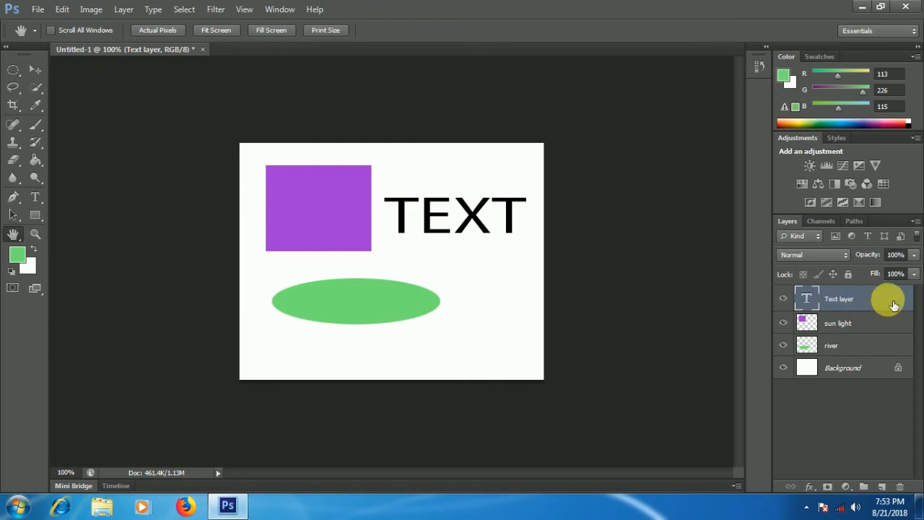
double_click(893, 301)
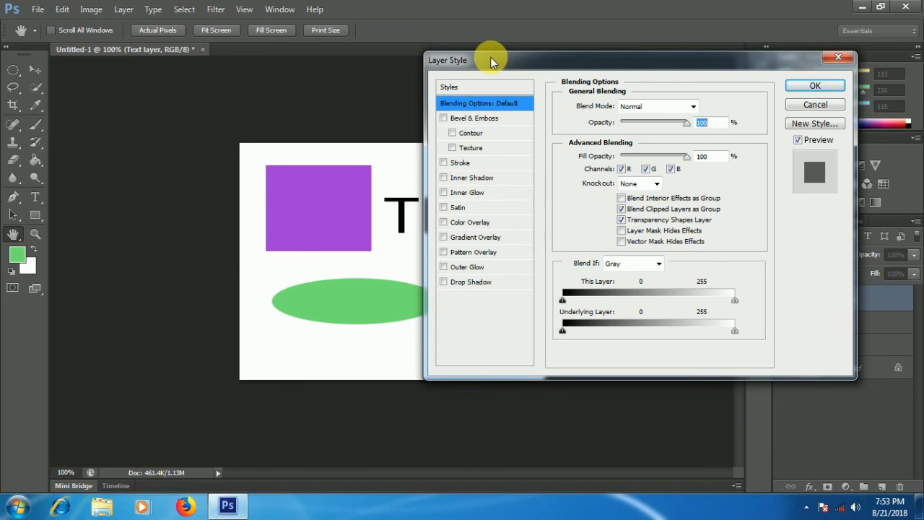
left_click(845, 56)
left_click(124, 10)
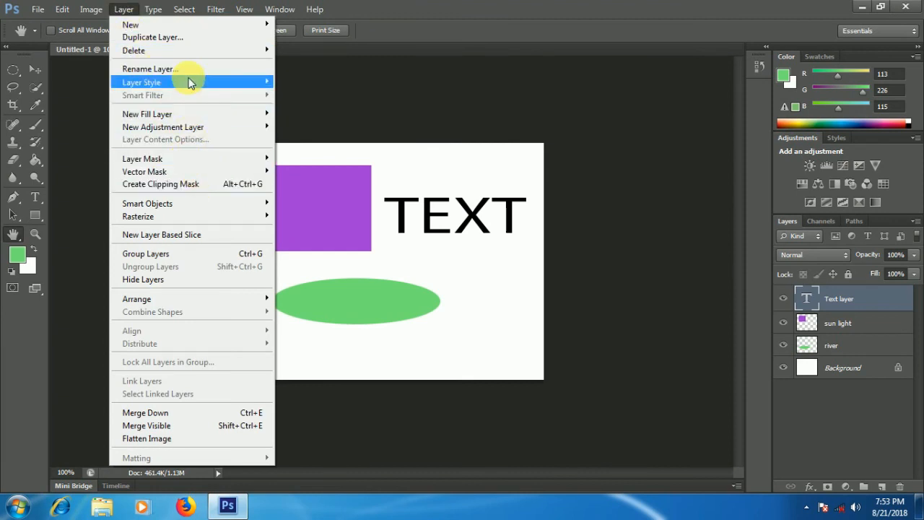
mouse_move(186, 81)
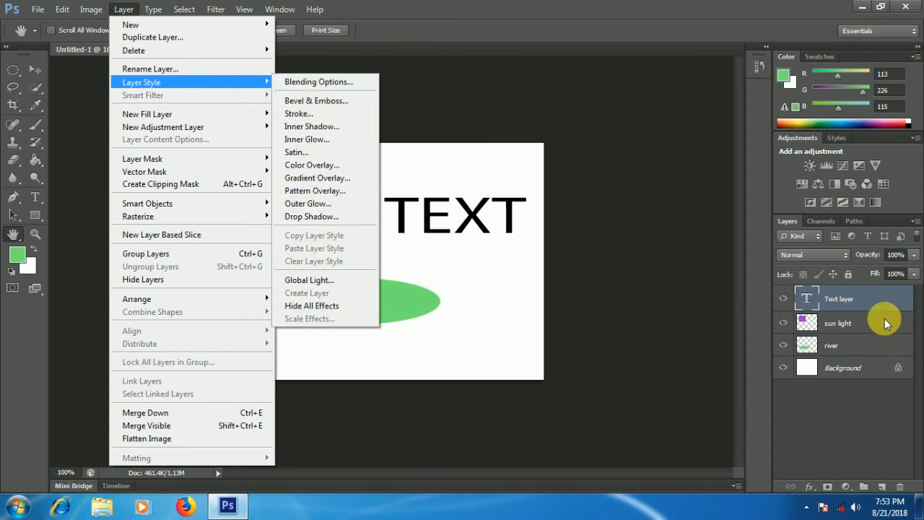
left_click(881, 300)
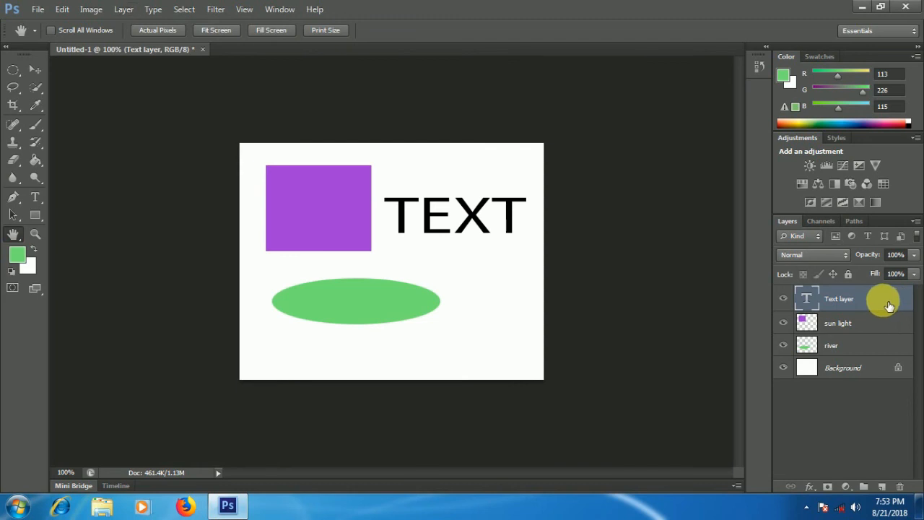
Open the Text layer's layer style settings and enable Bevel & Emboss
double_click(889, 305)
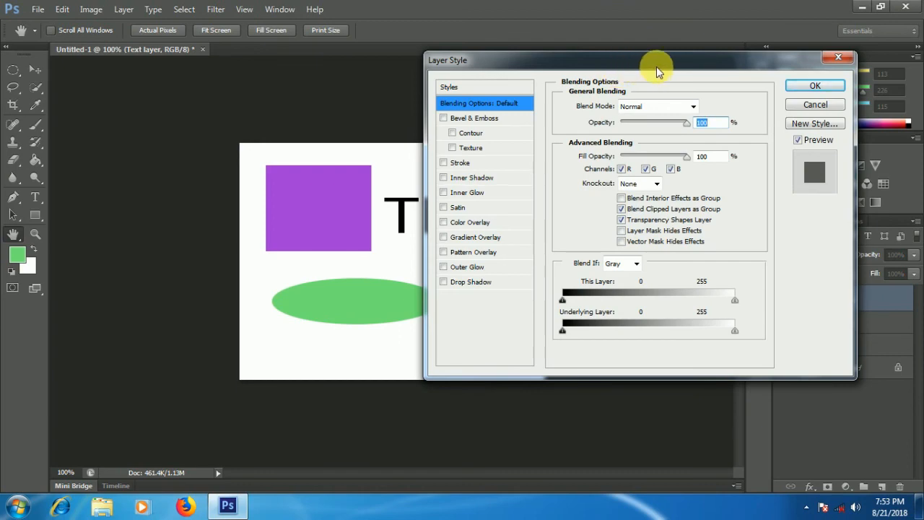
left_click_drag(671, 57, 807, 36)
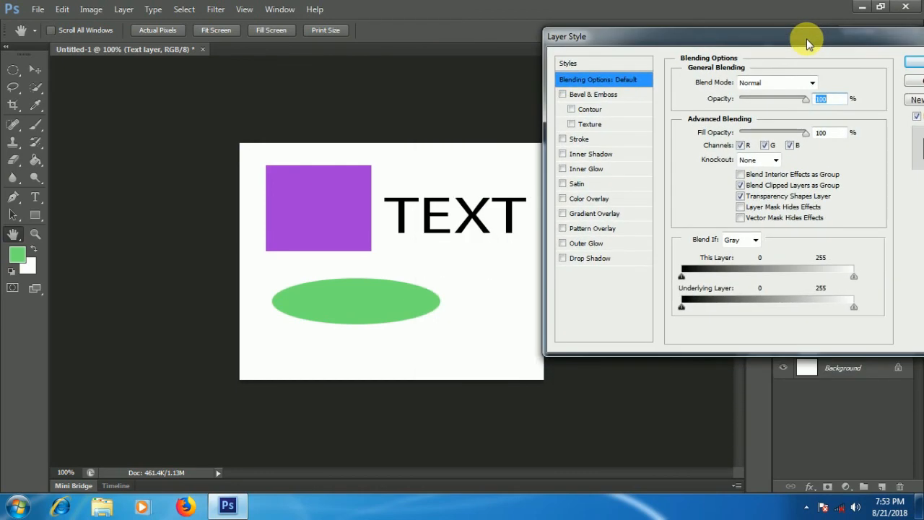
left_click(564, 96)
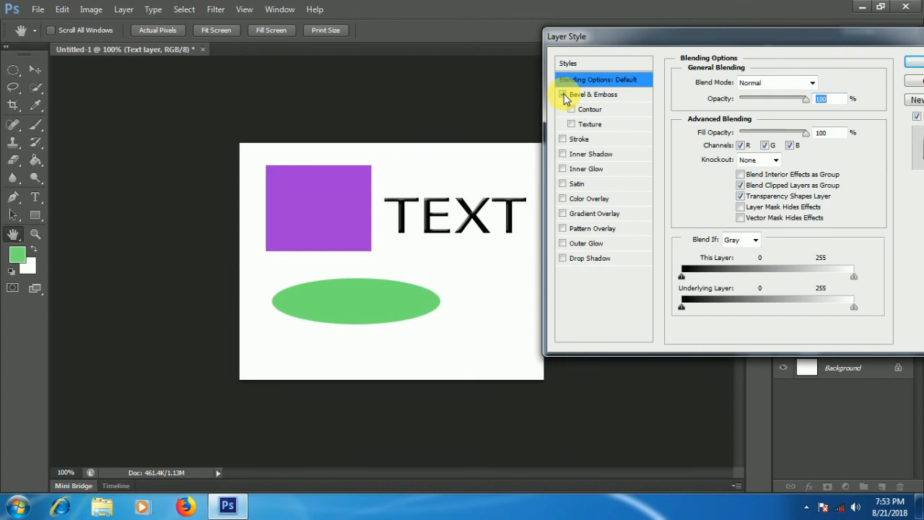
Preview Contour, Texture and Stroke on the TEXT one at a time, switching each off again
left_click(571, 110)
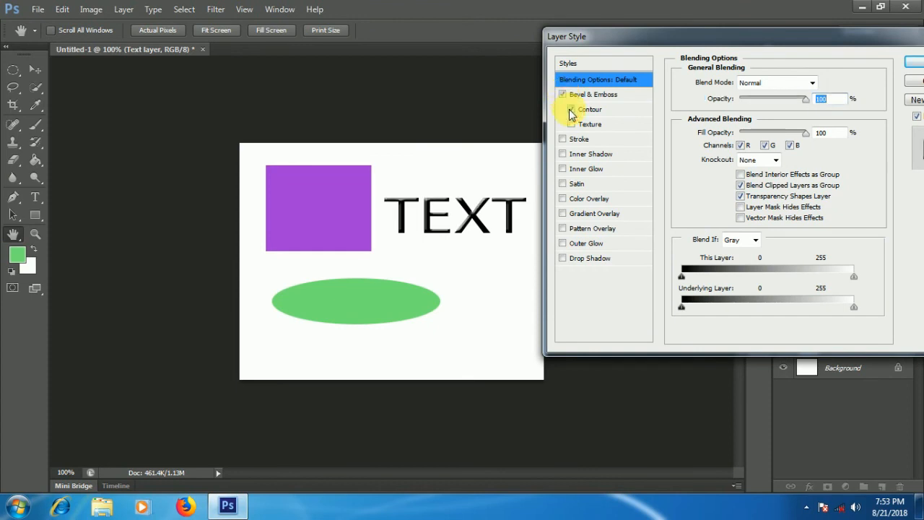
left_click(571, 110)
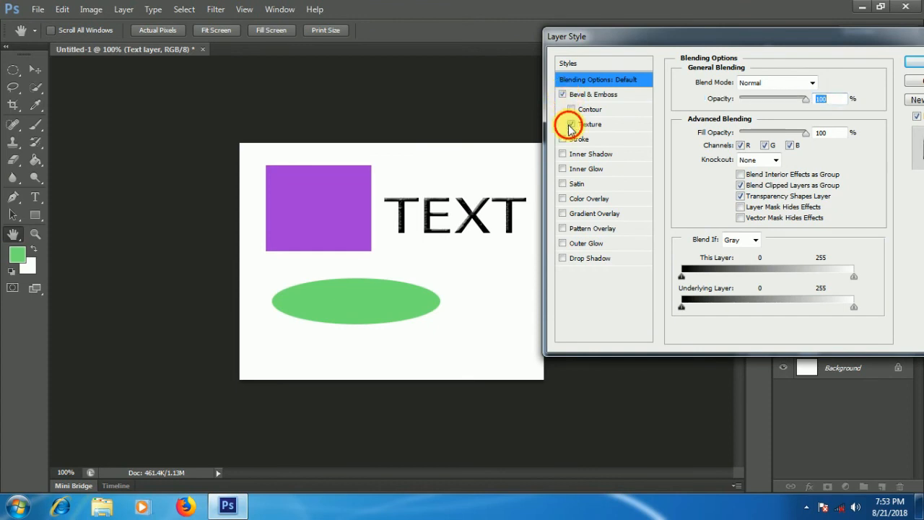
left_click(562, 140)
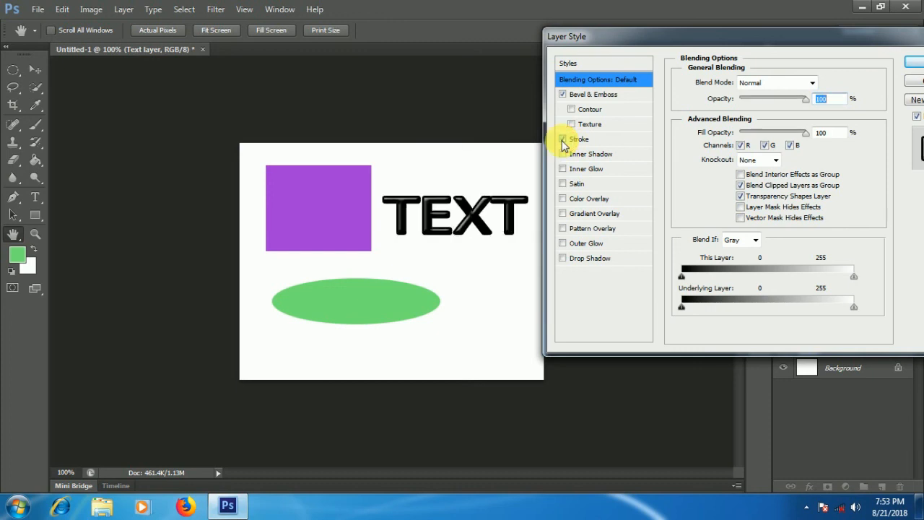
left_click(562, 140)
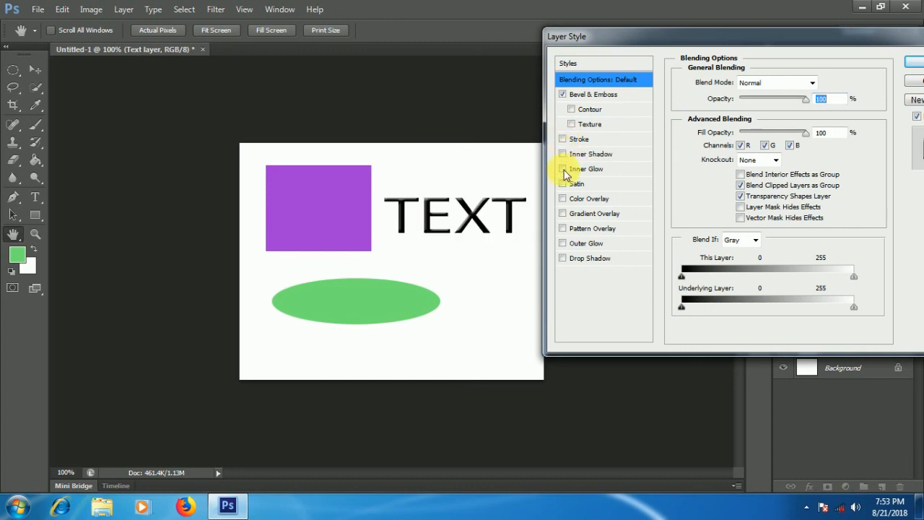
Try Inner Glow, Satin, Color, Gradient and Pattern Overlay, and Outer Glow on the TEXT in turn, leaving none of them enabled
left_click(563, 169)
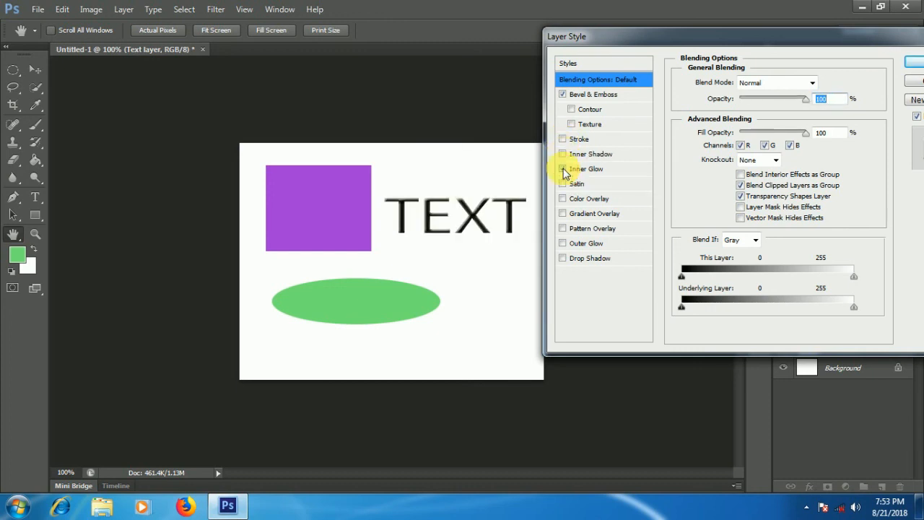
left_click(564, 169)
left_click(564, 184)
left_click(563, 183)
left_click(563, 198)
left_click(564, 199)
left_click(563, 214)
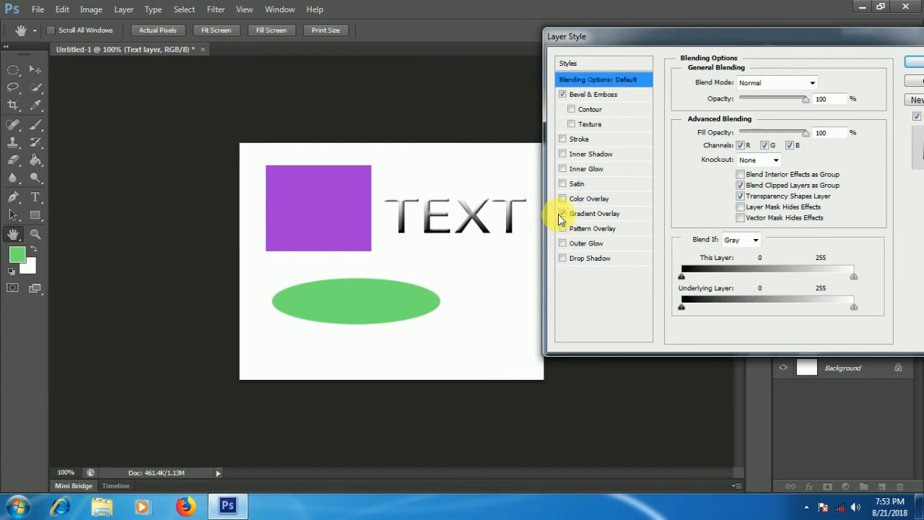
left_click(564, 214)
left_click(564, 228)
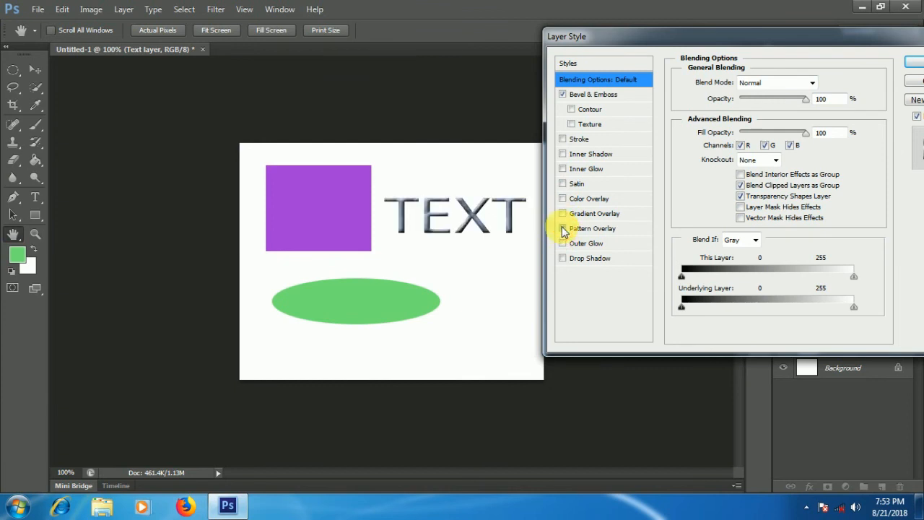
left_click(563, 229)
left_click(564, 243)
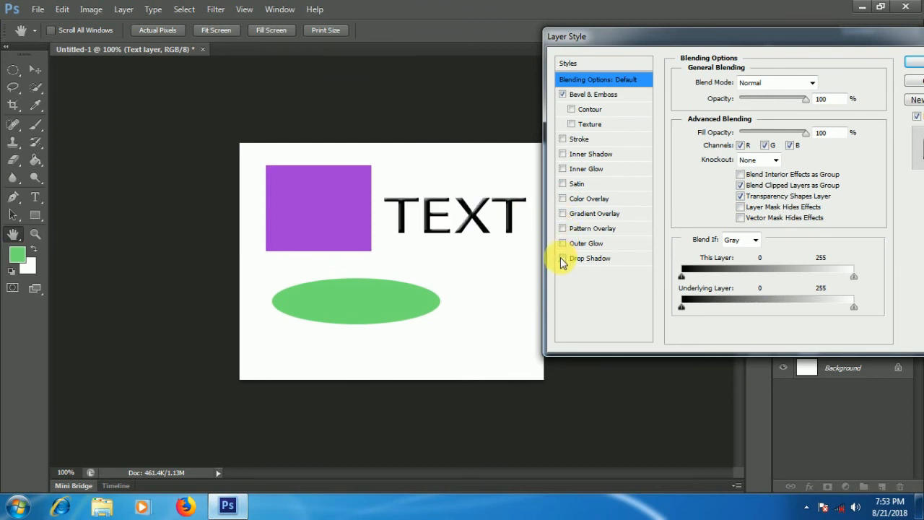
Add a Drop Shadow to the Text layer and apply the layer style
left_click(563, 258)
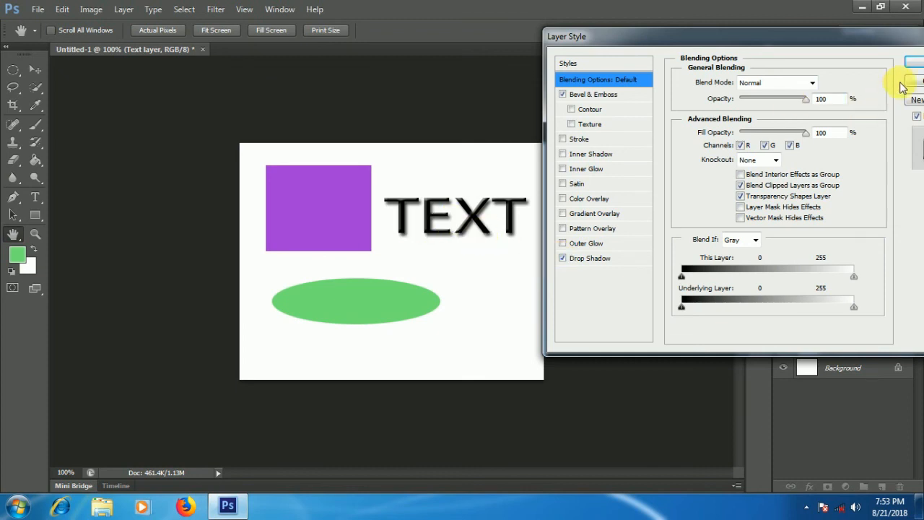
left_click_drag(850, 37, 719, 39)
left_click(799, 64)
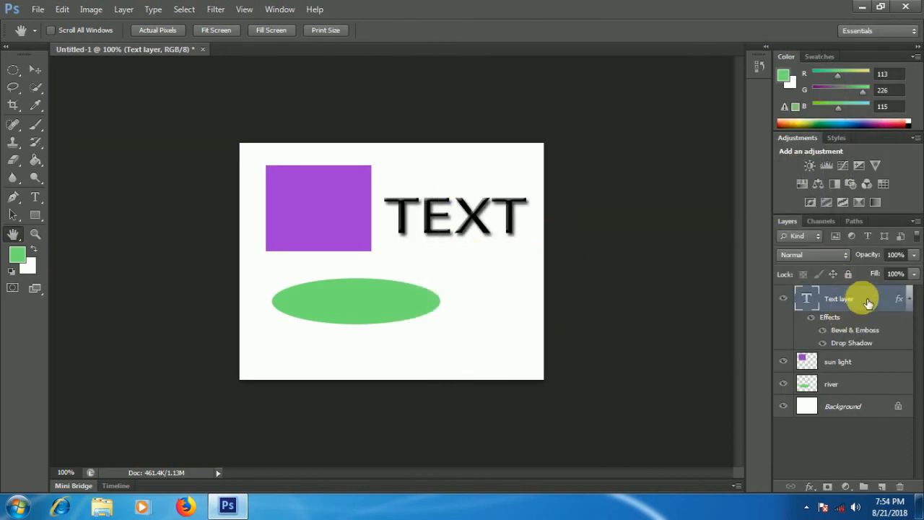
Toggle the Text layer's visibility off and back on twice
left_click(790, 302)
left_click(790, 302)
left_click(790, 302)
left_click(790, 302)
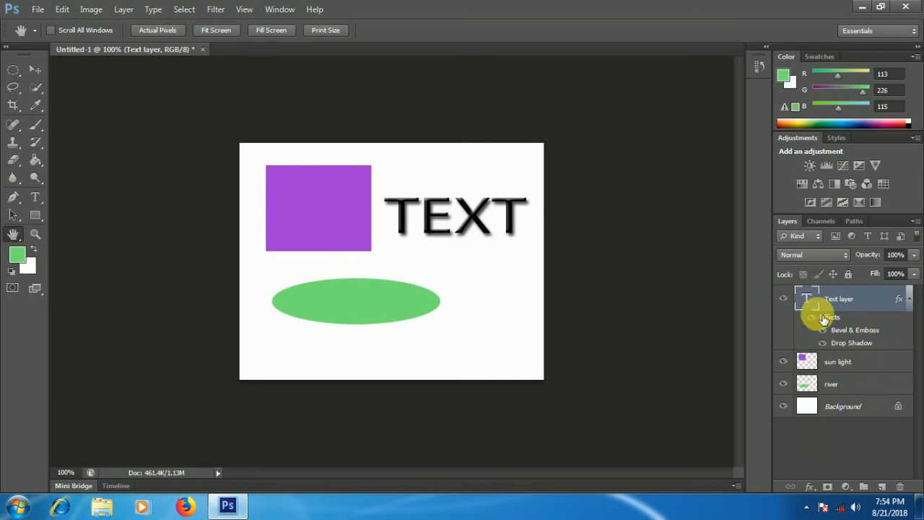
Switch the layer previews to Medium Thumbnails from the sun light layer, and return them to Small Thumbnails from the river layer
right_click(888, 365)
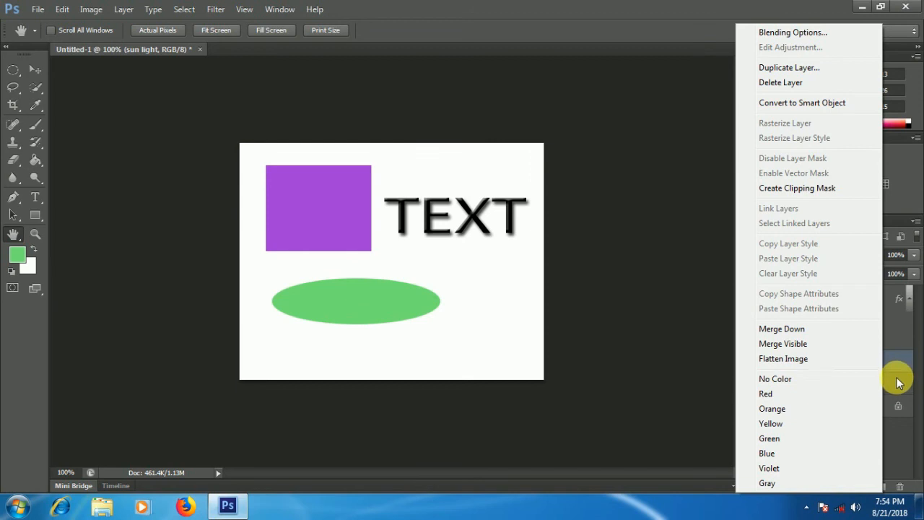
left_click(895, 432)
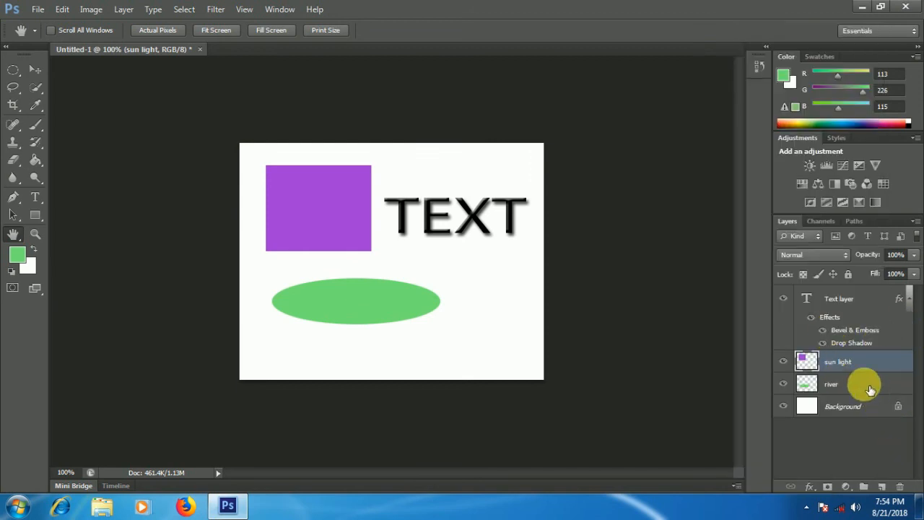
right_click(810, 368)
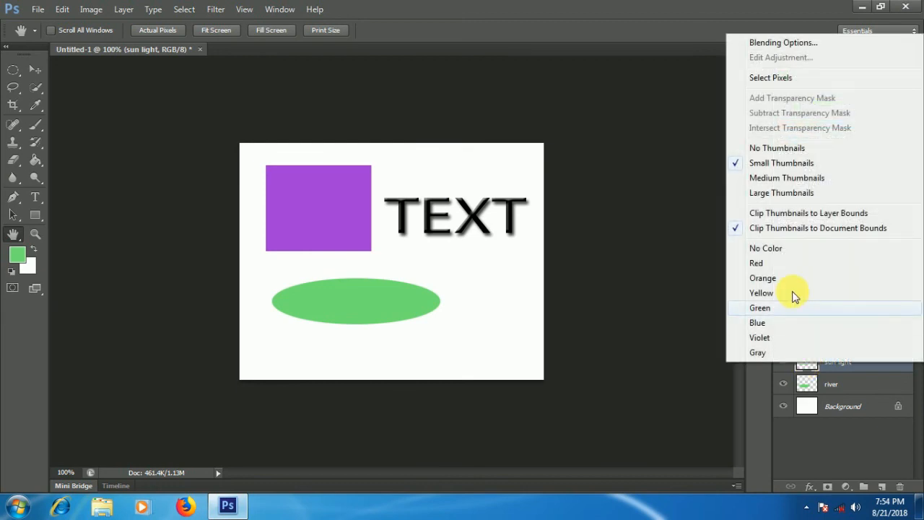
left_click(767, 181)
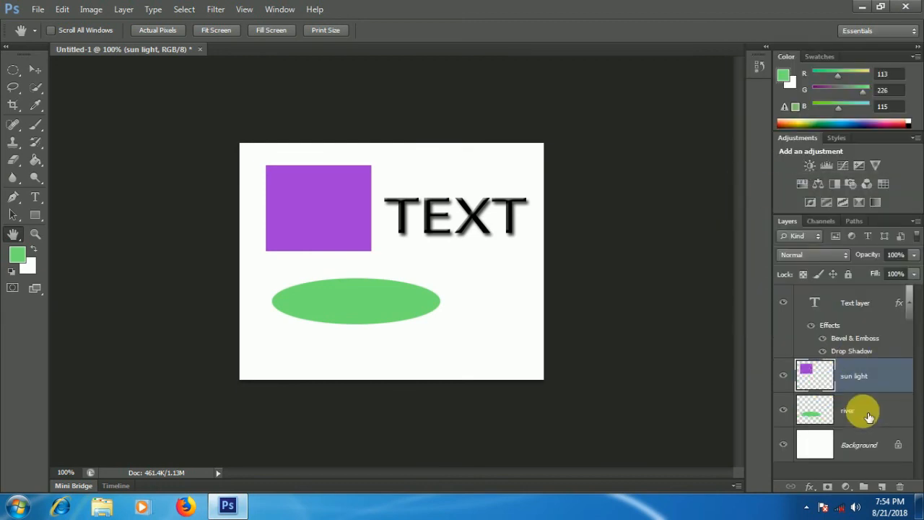
right_click(819, 411)
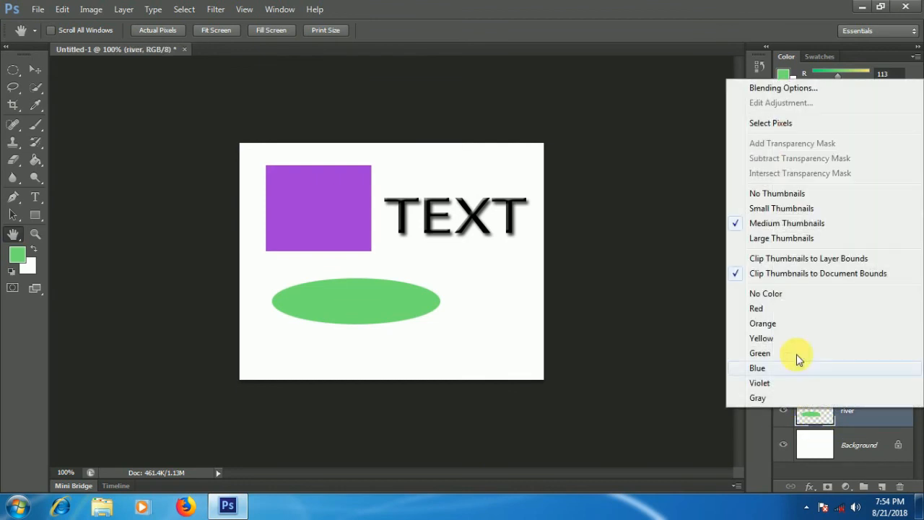
left_click(743, 209)
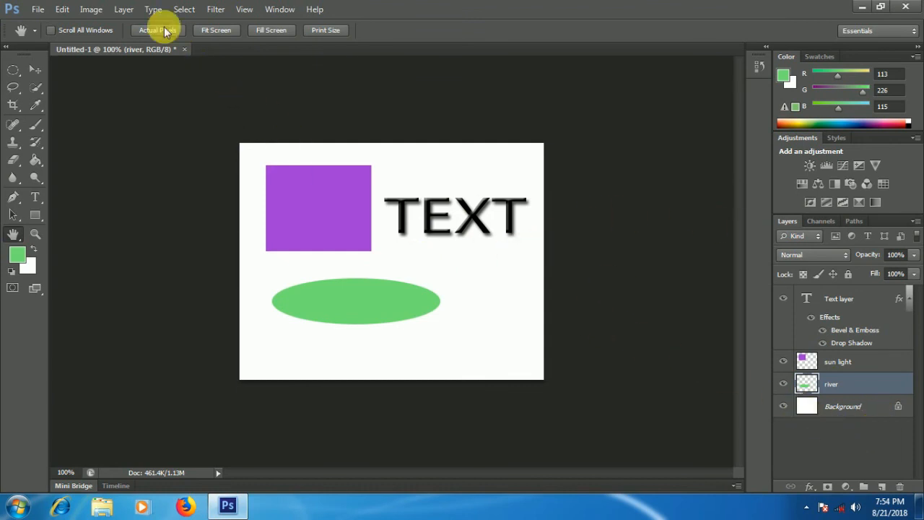
left_click(124, 10)
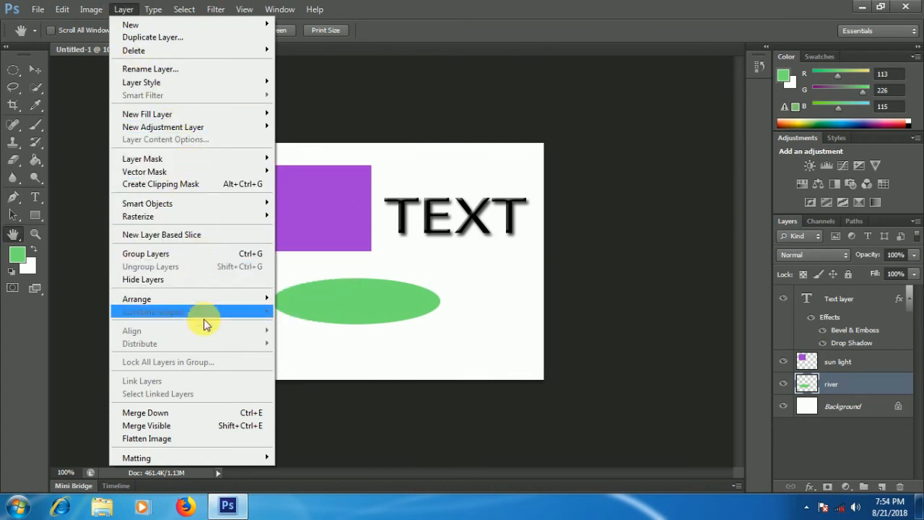
mouse_move(91, 10)
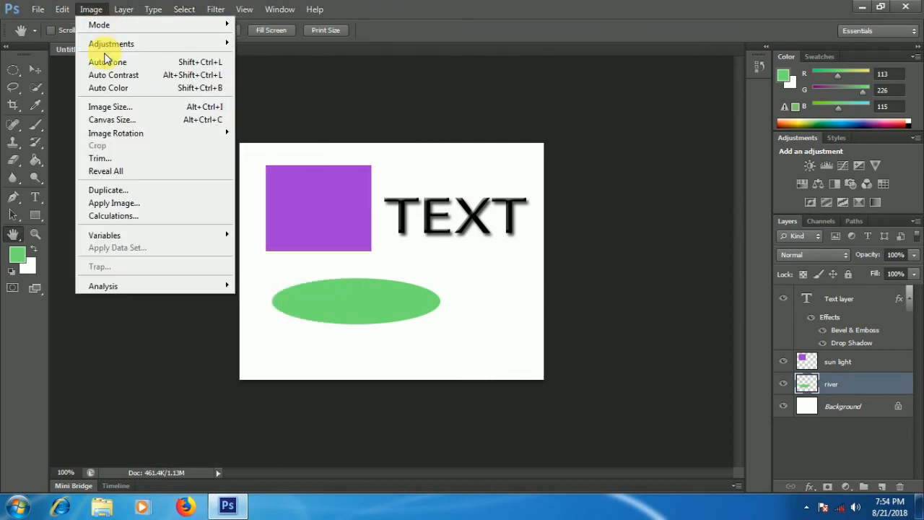
mouse_move(124, 11)
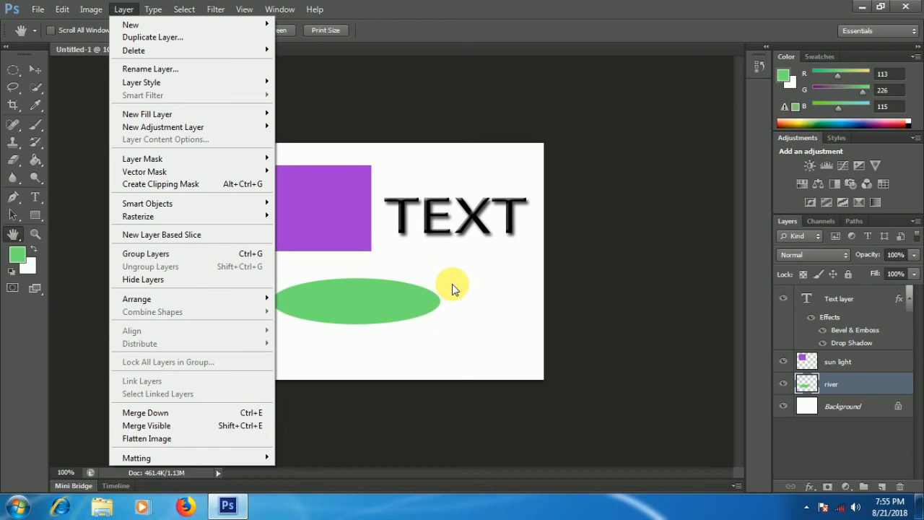
left_click(467, 267)
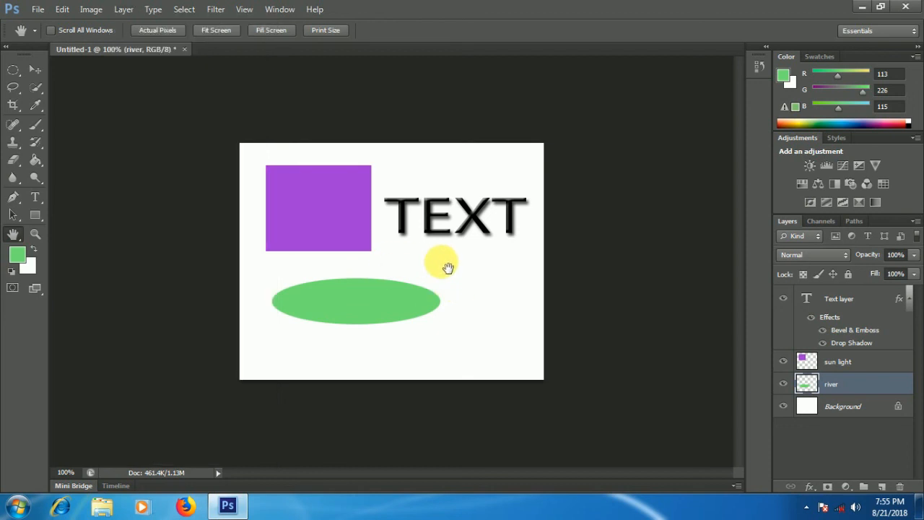